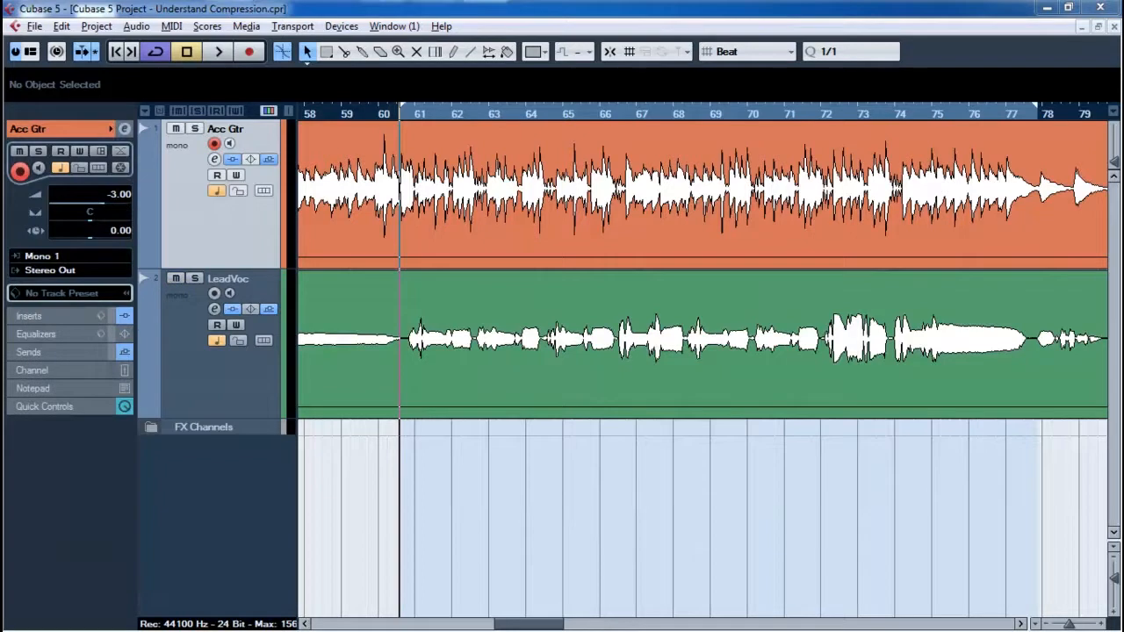
Step: Play the looped guitar and vocal section from about bar 60 to bar 78 and stop at its end
key(space)
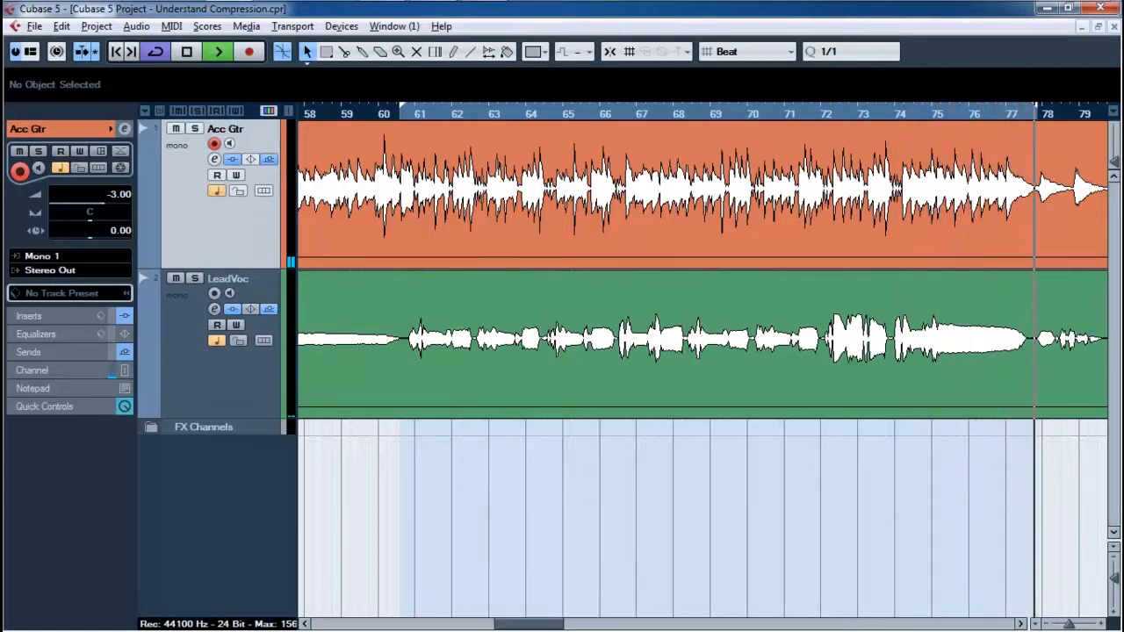
key(space)
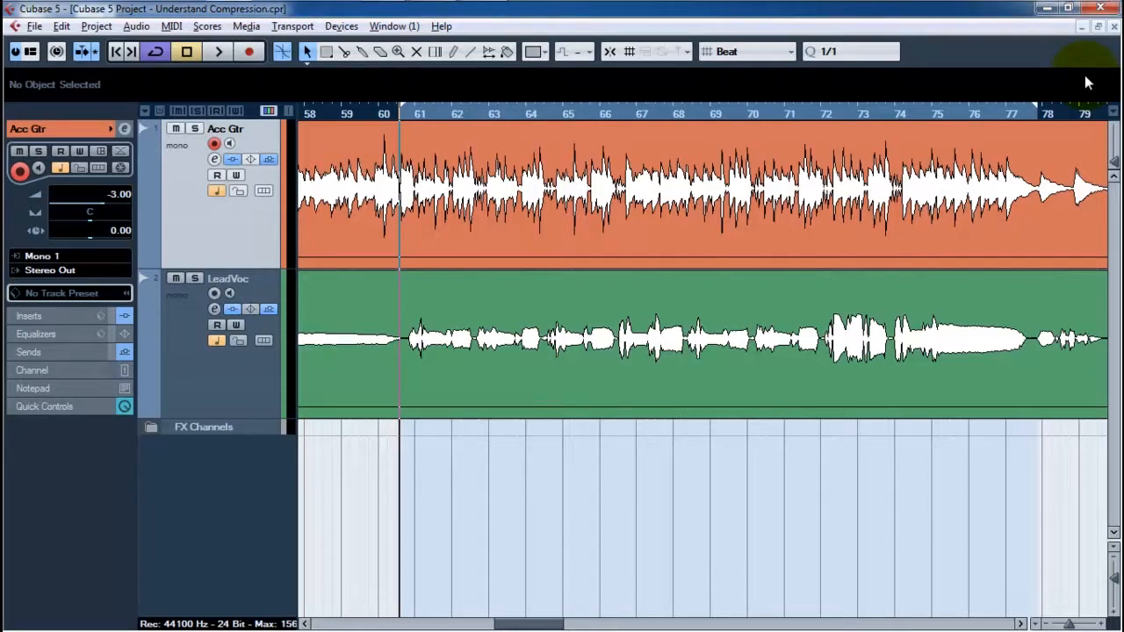
Step: Solo the Acc Gtr track and load the Dynamics Compressor into its second insert slot
click(195, 129)
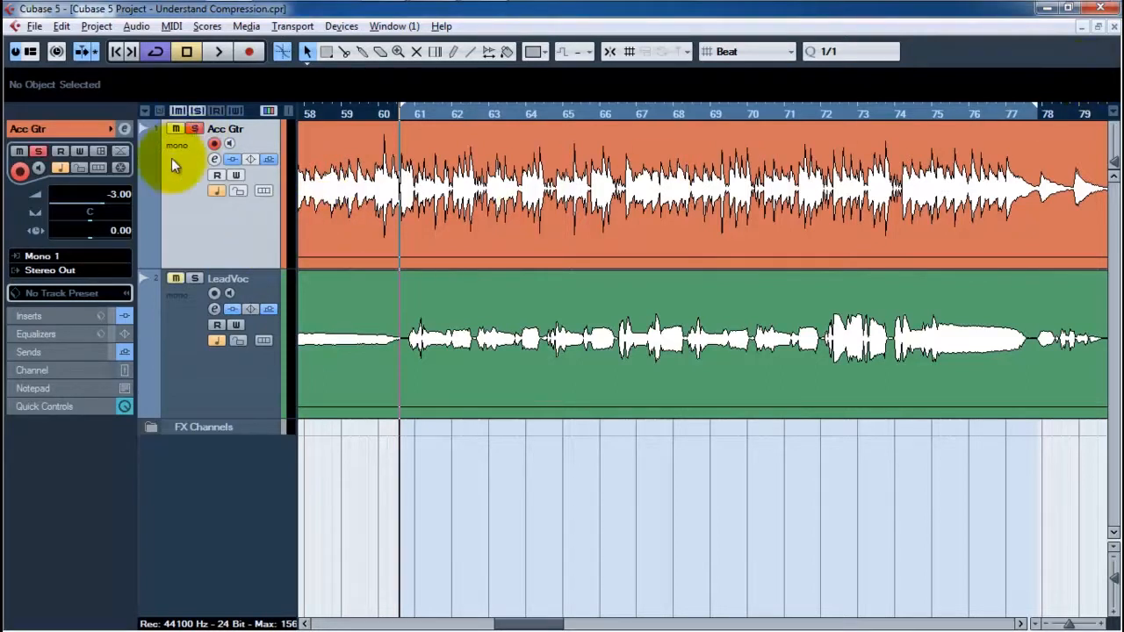
click(86, 316)
click(49, 231)
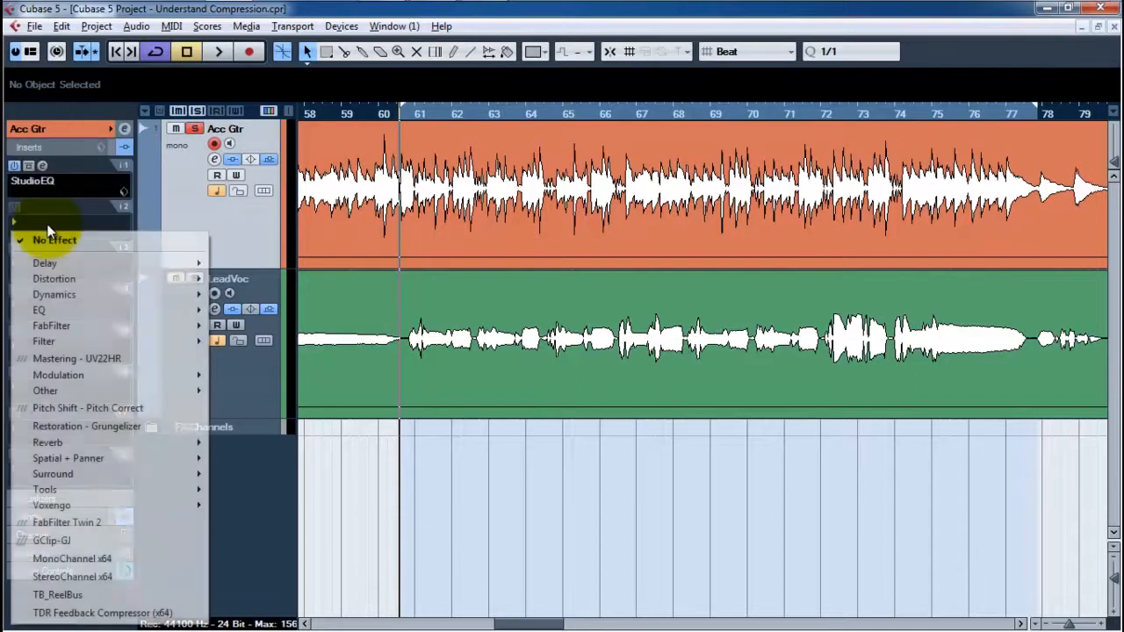
mouse_move(72, 295)
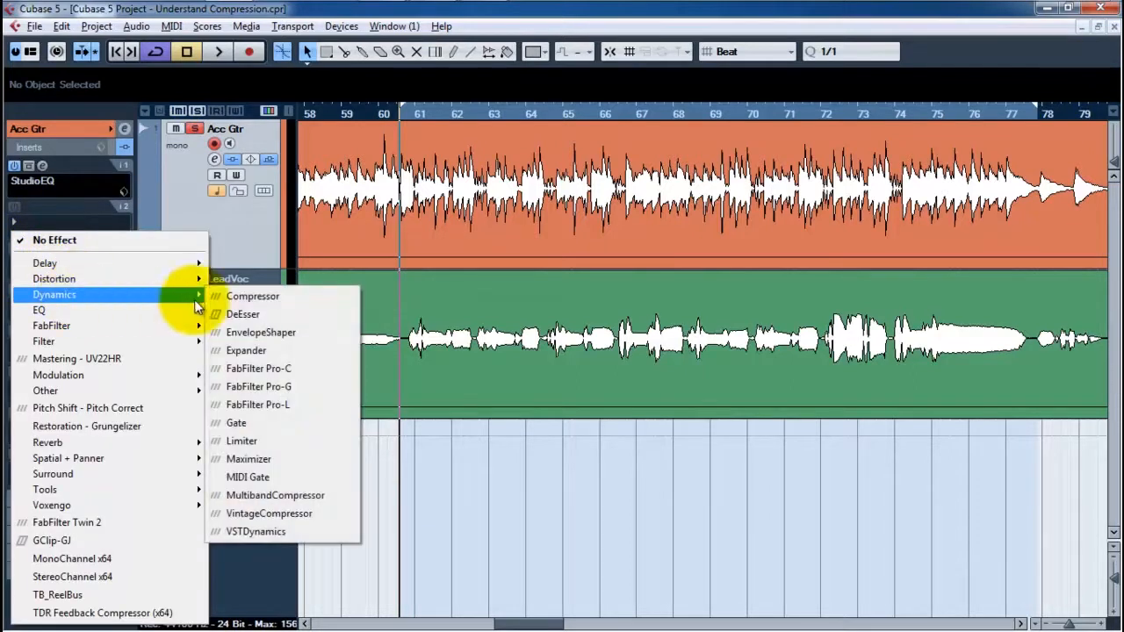
click(245, 297)
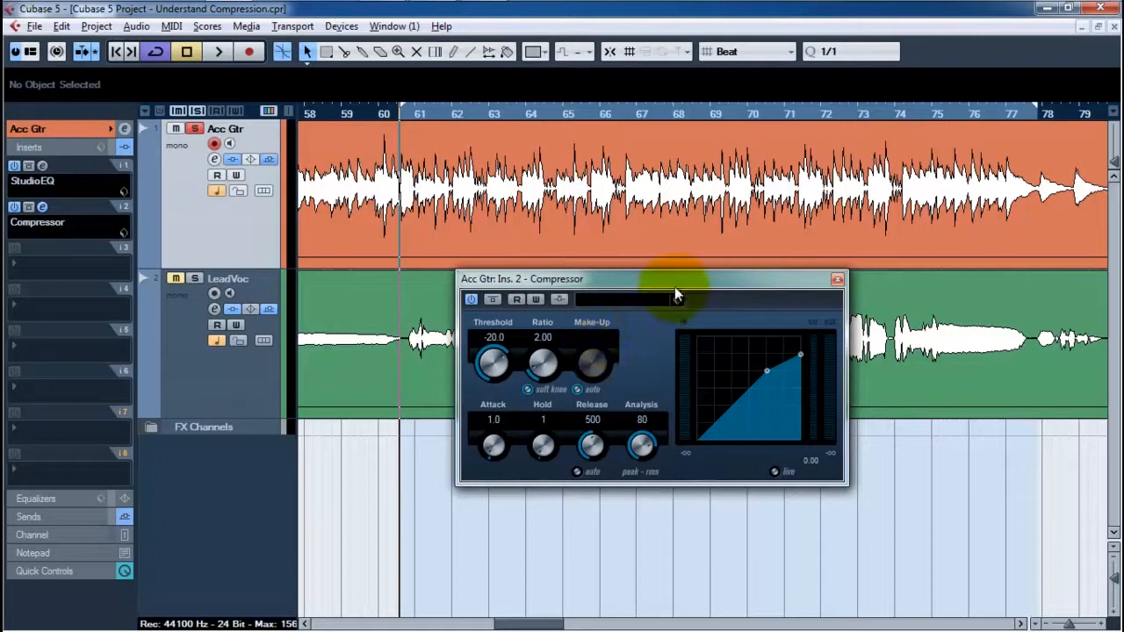
Step: During playback, switch off the guitar compressor's auto make-up and set its threshold to -22.7 and ratio to 2.73
key(space)
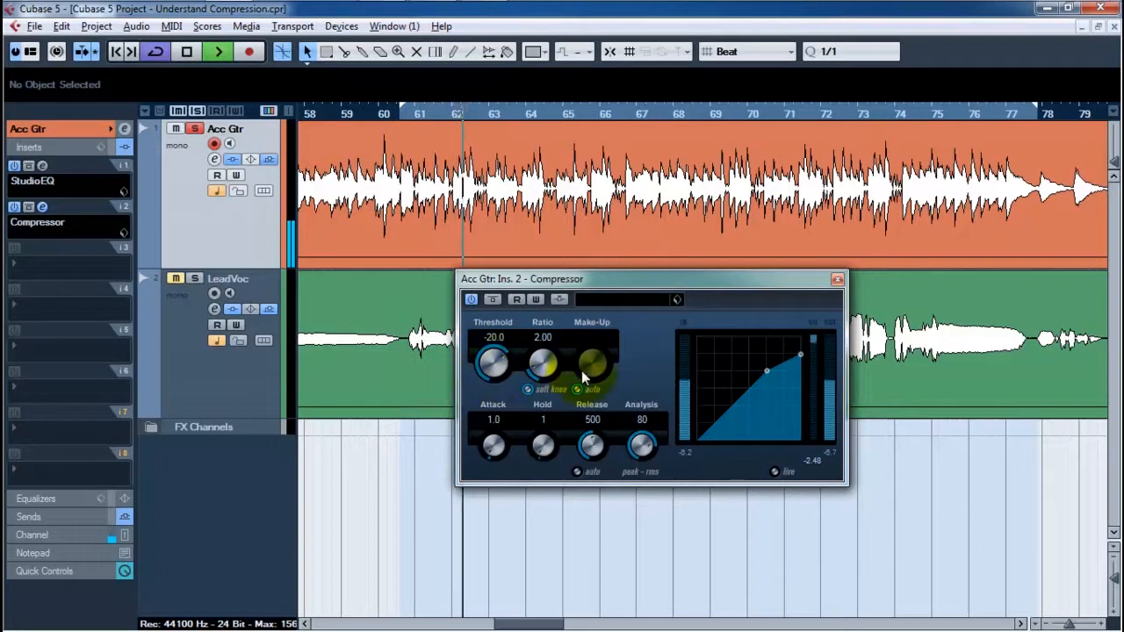
click(494, 365)
scroll(493, 365, down, 5)
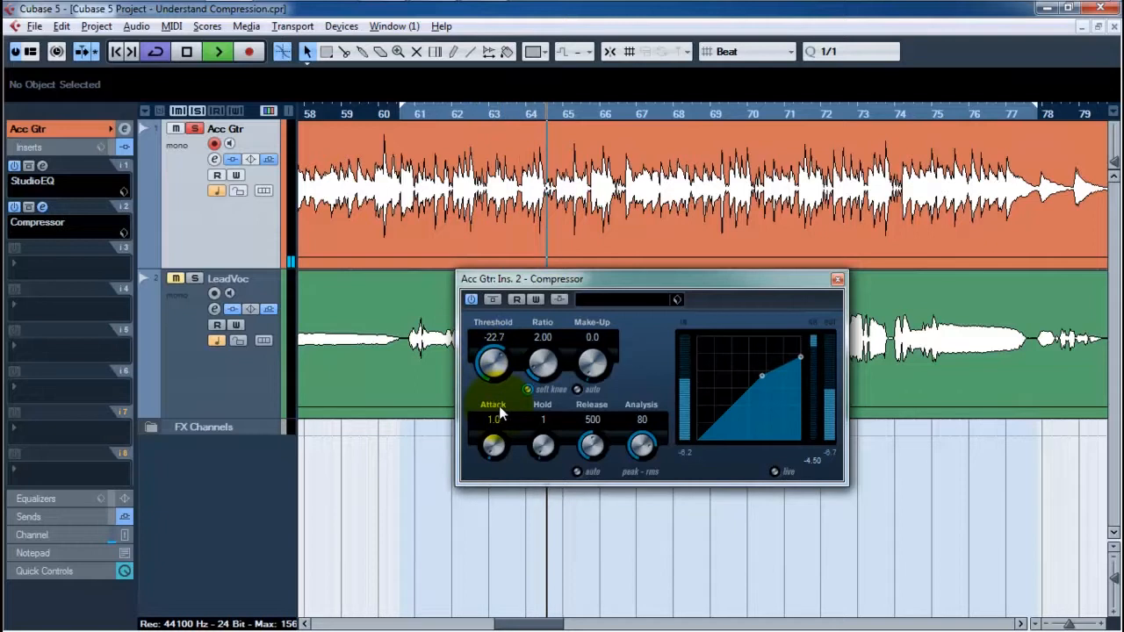
scroll(533, 372, up, 3)
scroll(533, 372, up, 4)
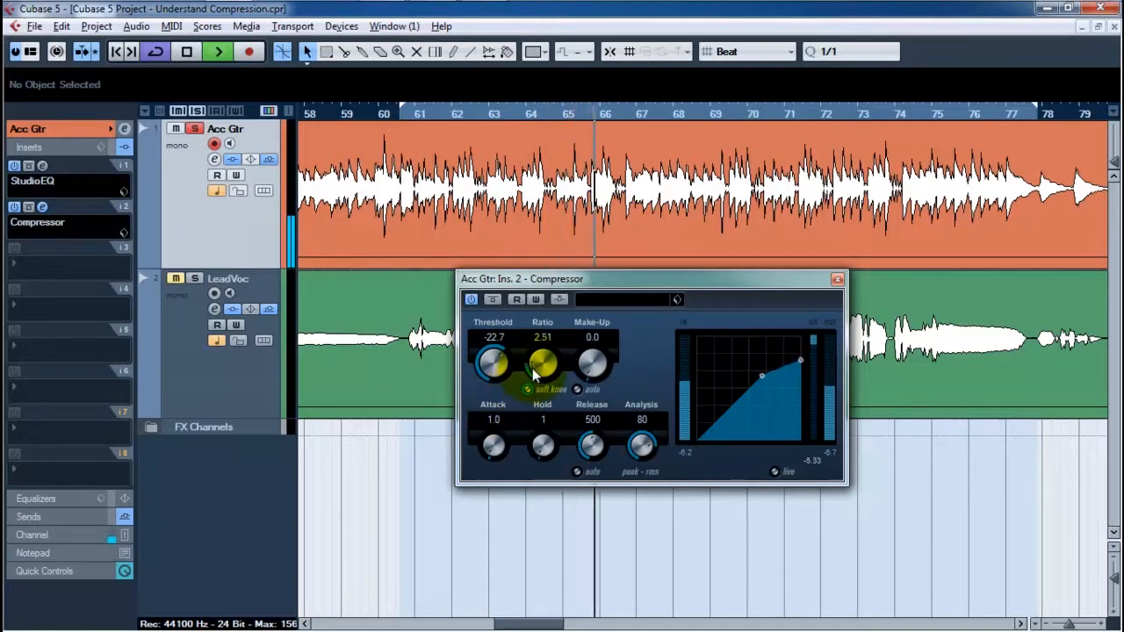
scroll(533, 373, up, 1)
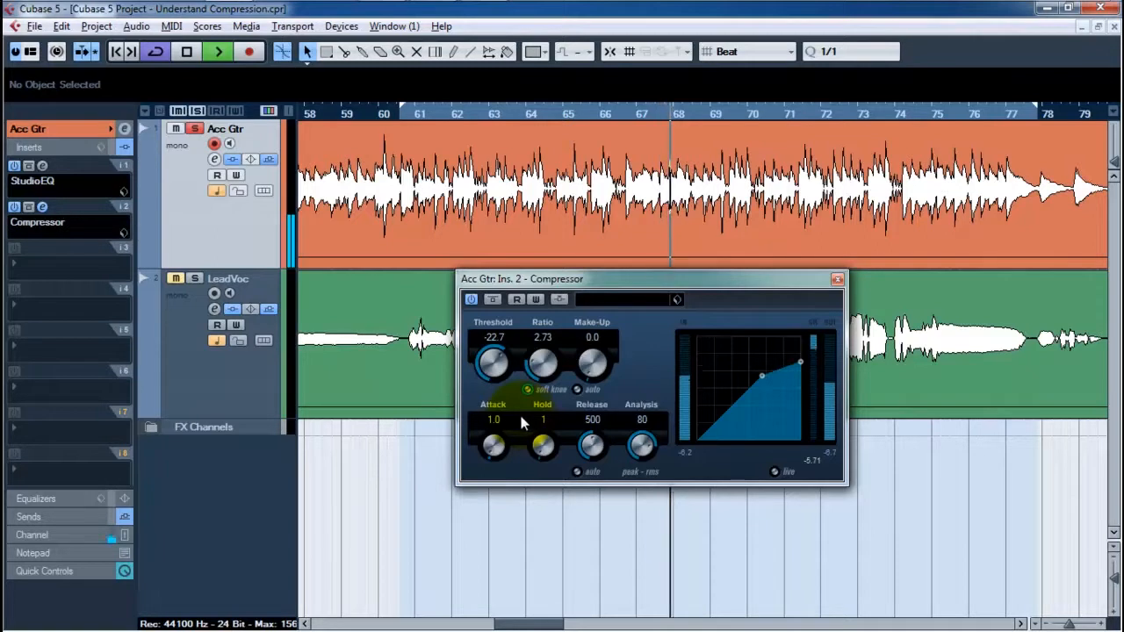
Step: Set the guitar compressor's attack to 16.7, release to 45 and make-up gain to 2.9
mouse_move(496, 439)
mouse_down()
mouse_move(475, 446)
mouse_move(492, 450)
mouse_up()
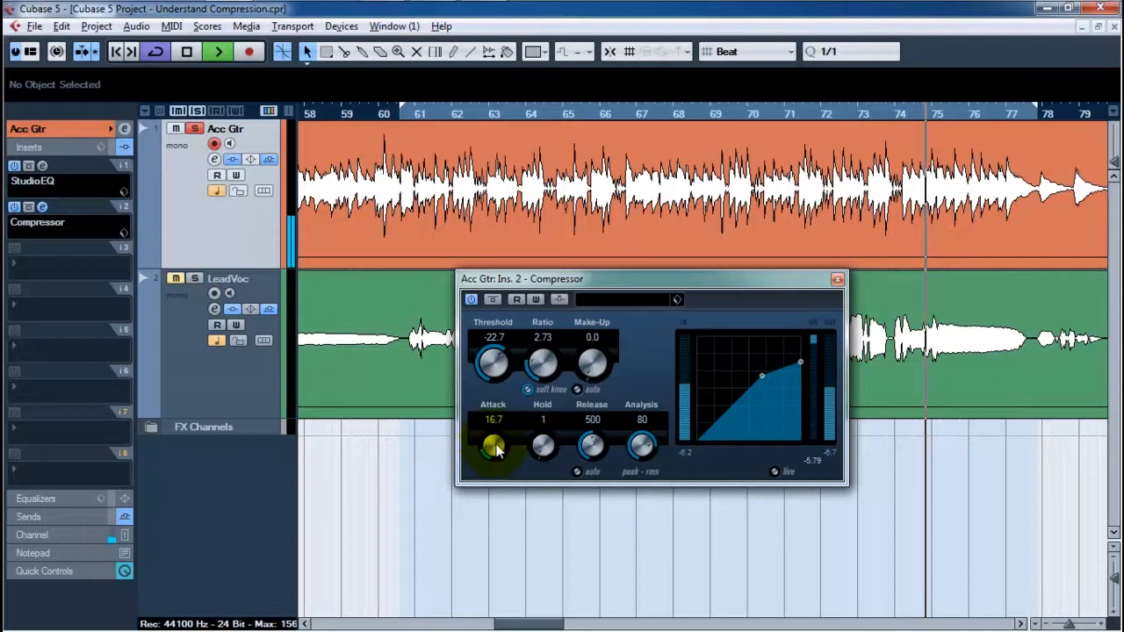
drag(593, 446, 577, 506)
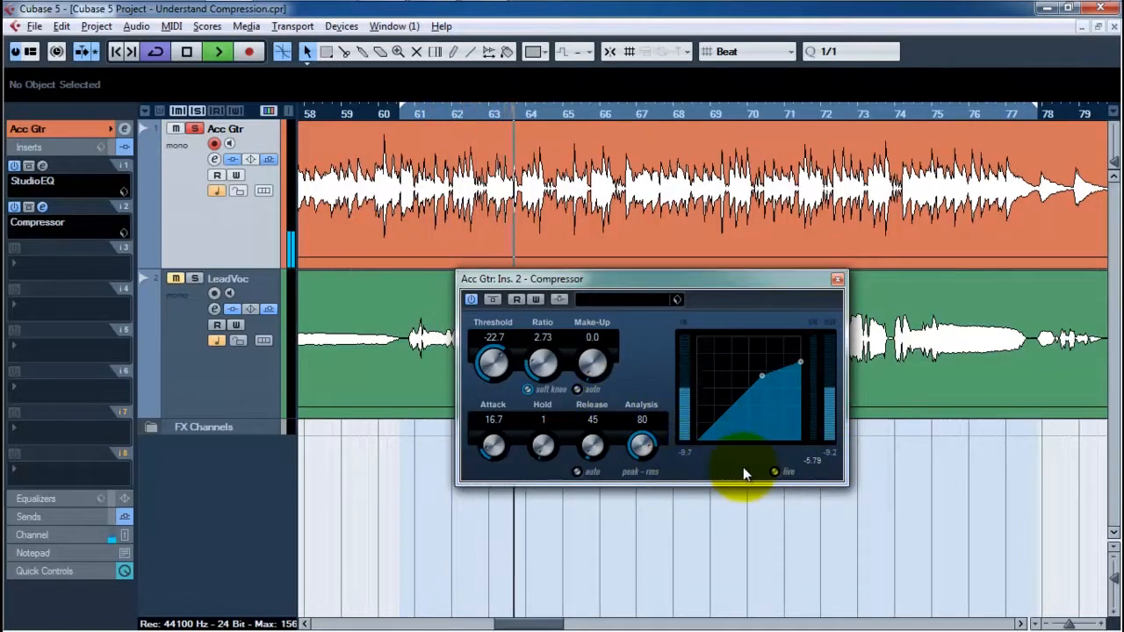
click(781, 472)
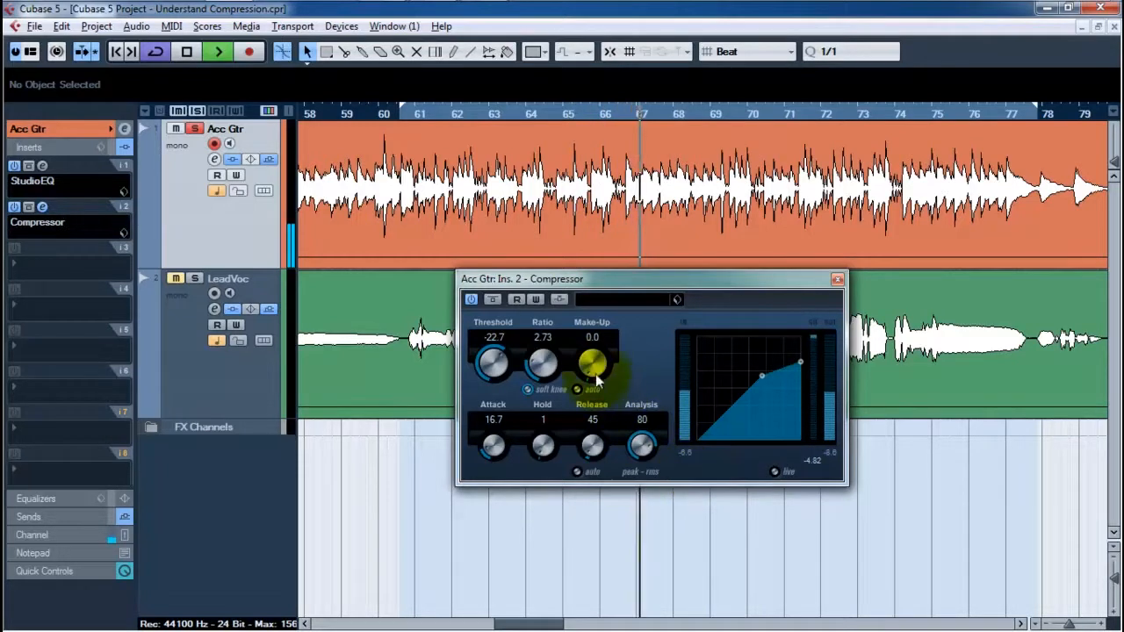
drag(591, 373, 591, 355)
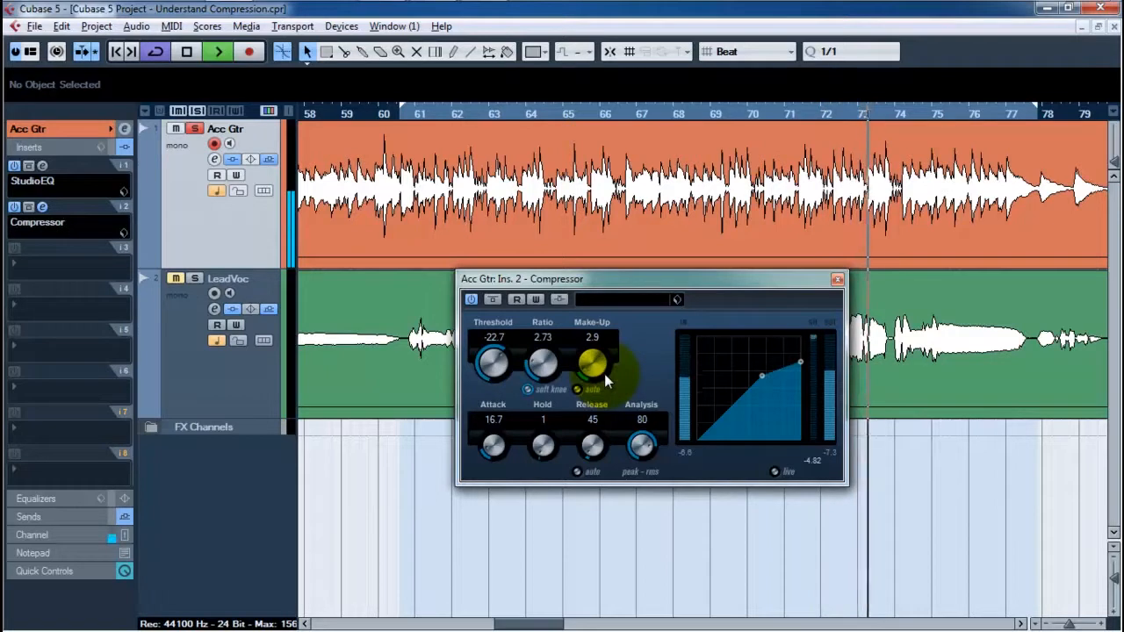
Step: Compare the guitar with the compressor bypassed and active during playback, leaving it active, and stop playback
click(493, 300)
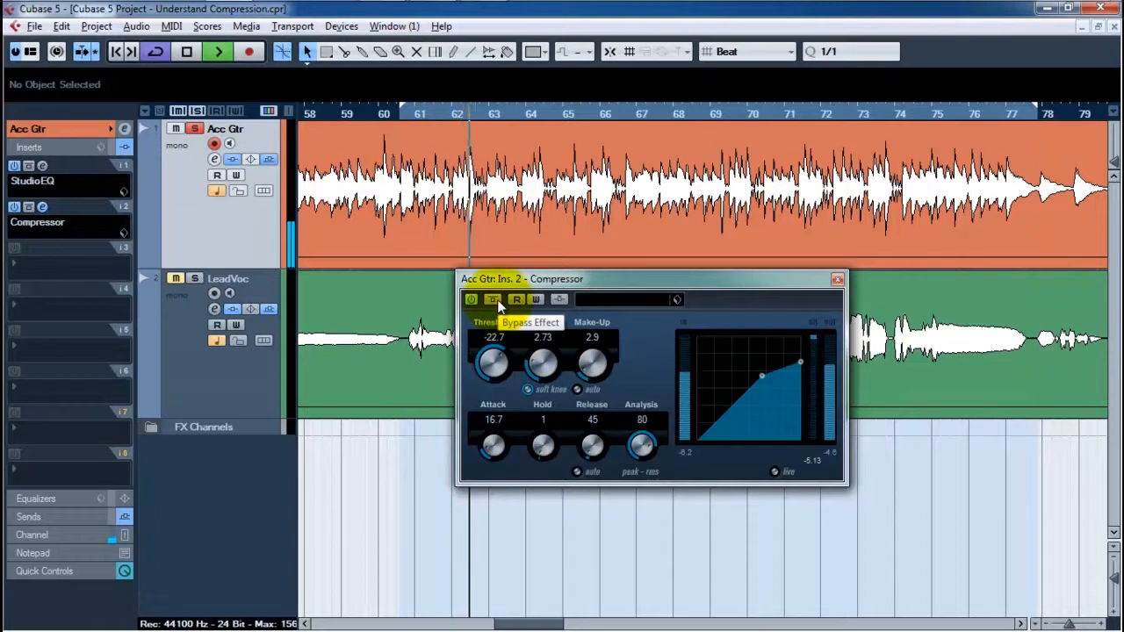
click(494, 299)
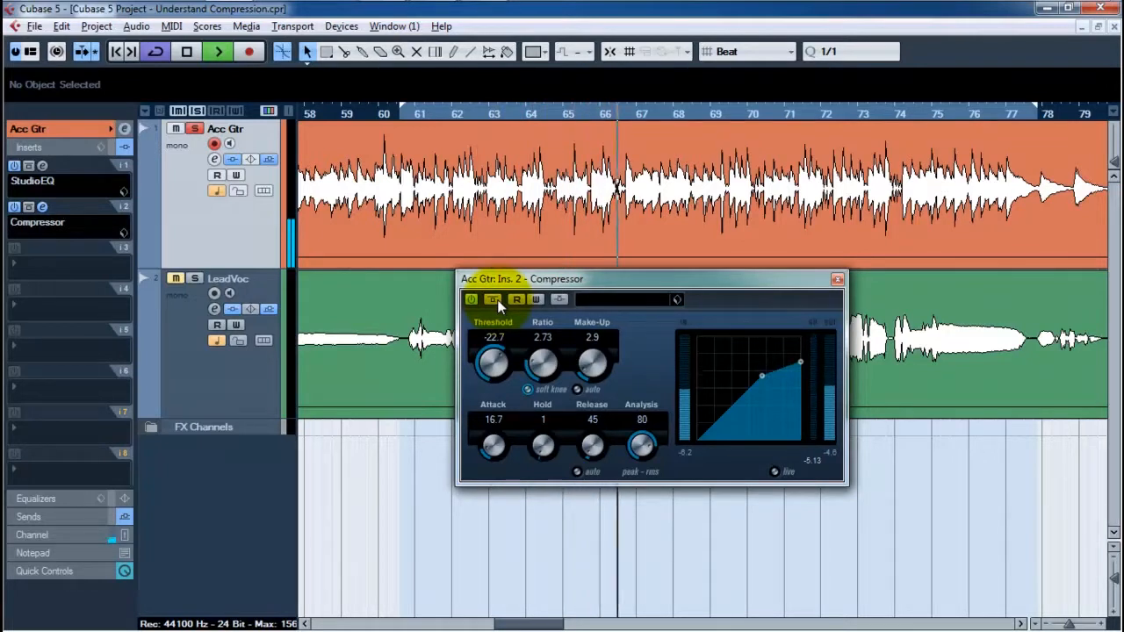
click(495, 299)
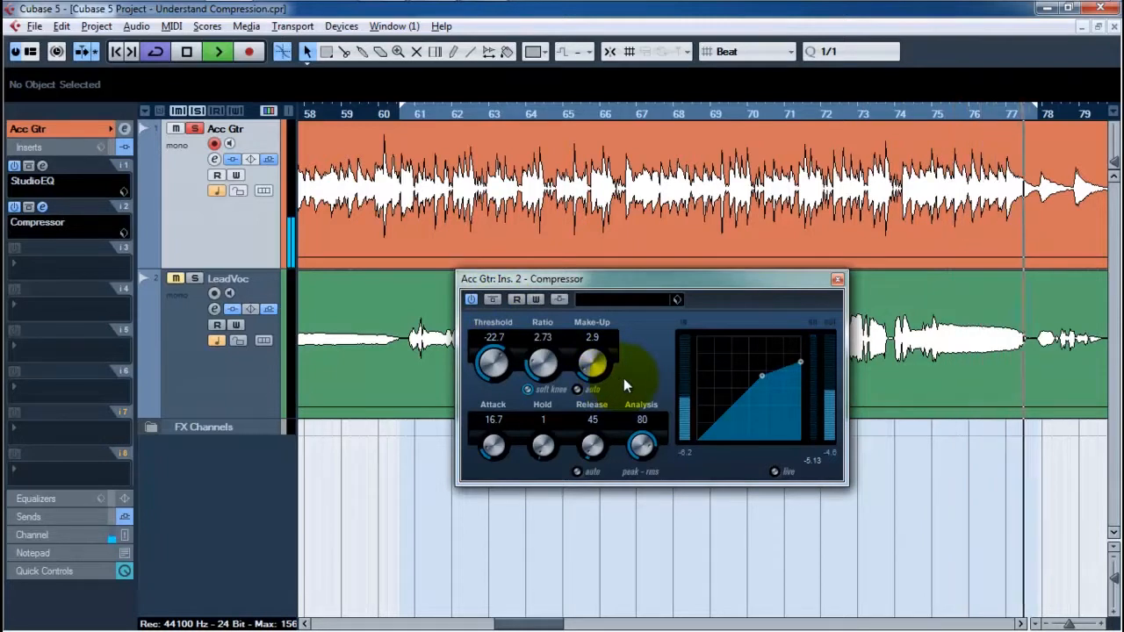
key(space)
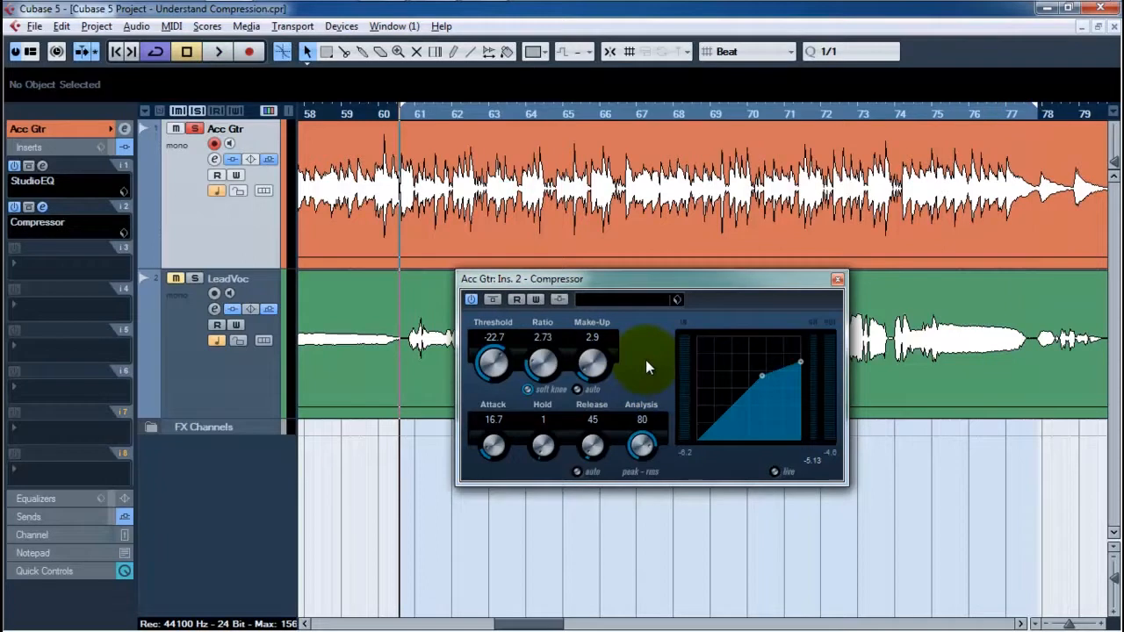
Step: Close the guitar's Compressor window and unsolo the Acc Gtr track
click(836, 280)
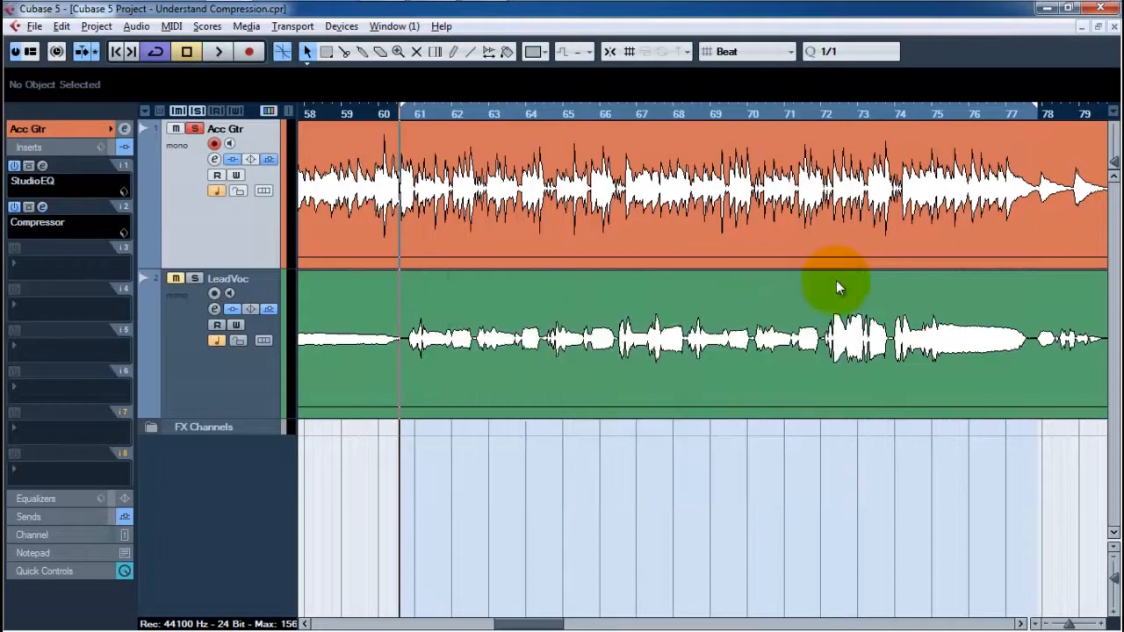
click(195, 130)
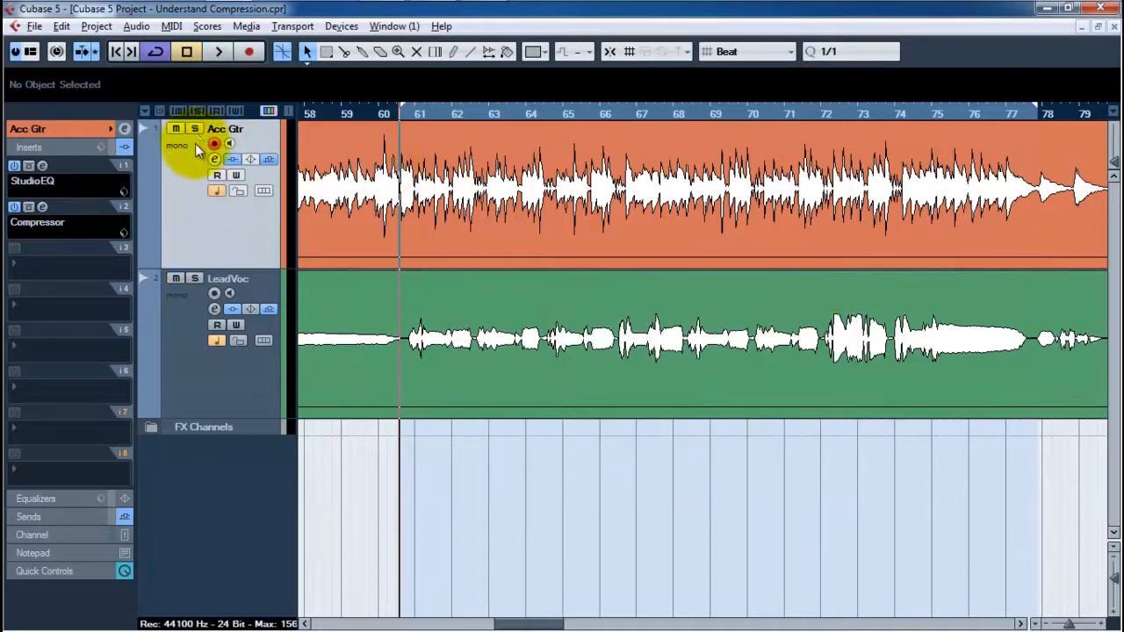
Step: Load the Dynamics Compressor into LeadVoc's second insert slot and switch off its auto make-up during playback
click(185, 344)
click(72, 226)
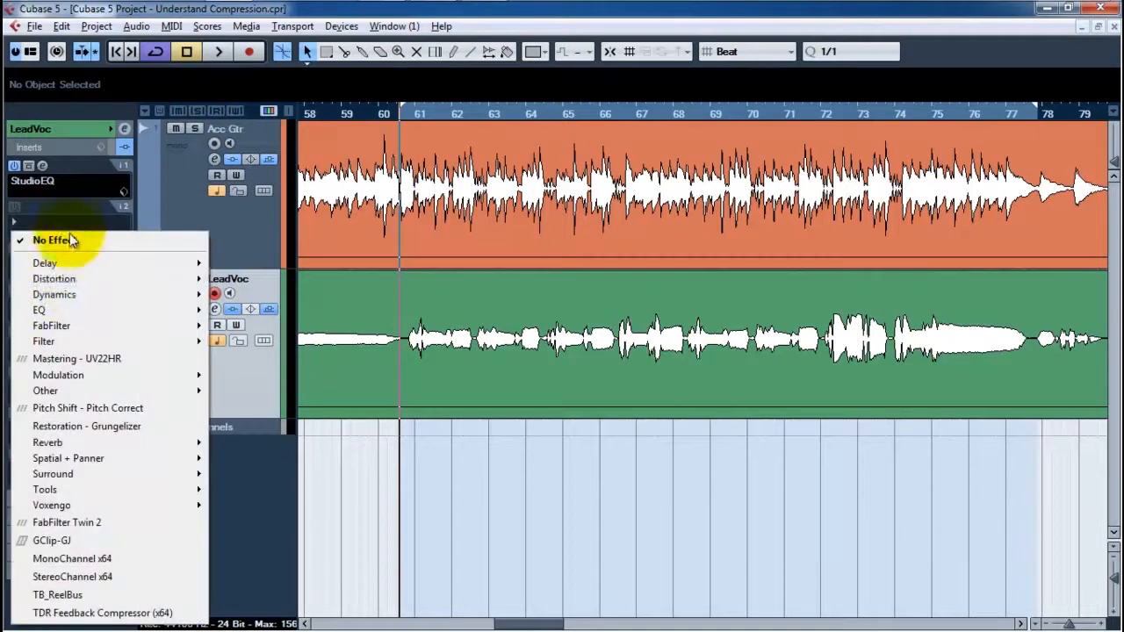
mouse_move(76, 296)
click(262, 296)
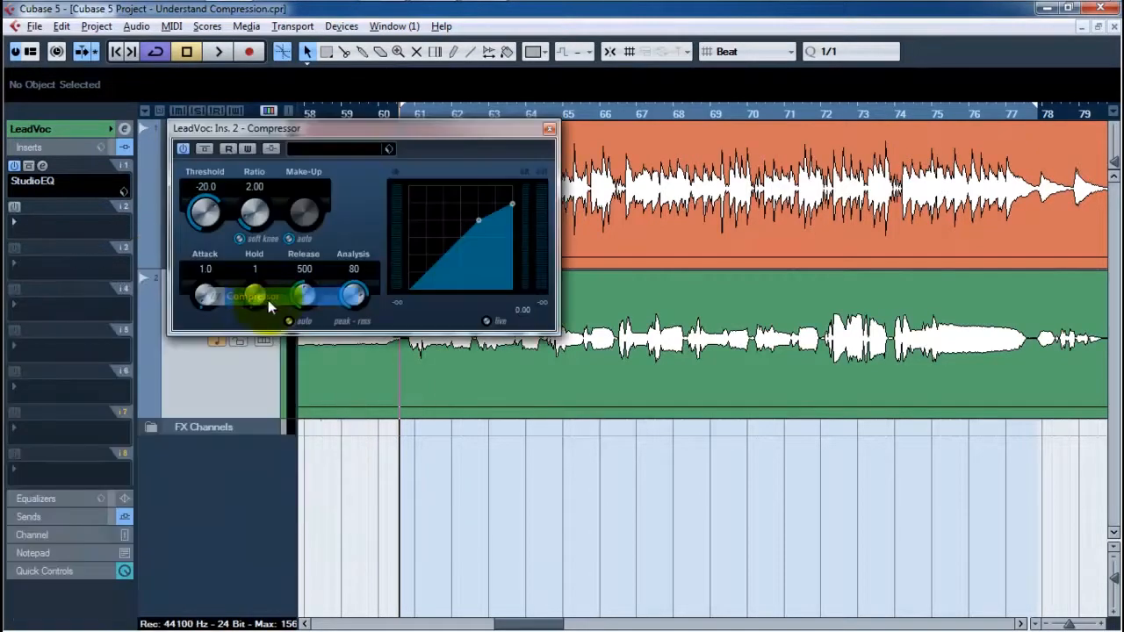
drag(463, 130, 777, 381)
key(space)
click(609, 493)
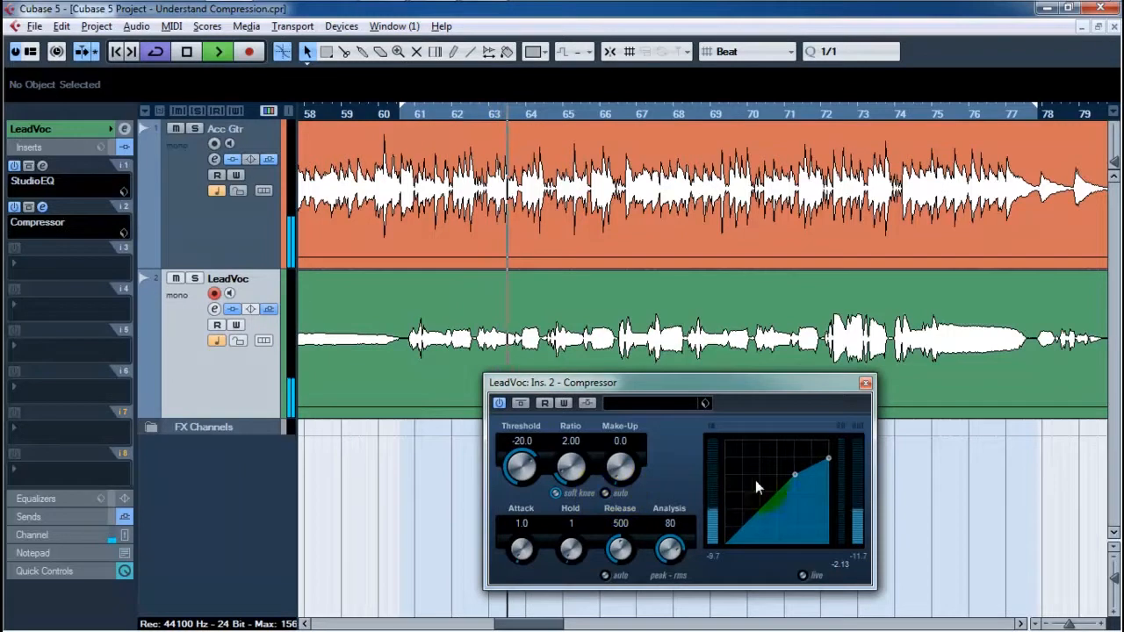
Step: Raise the vocal compressor's threshold to -2.3, listen to the loop with almost no compression and stop playback
drag(794, 472, 809, 454)
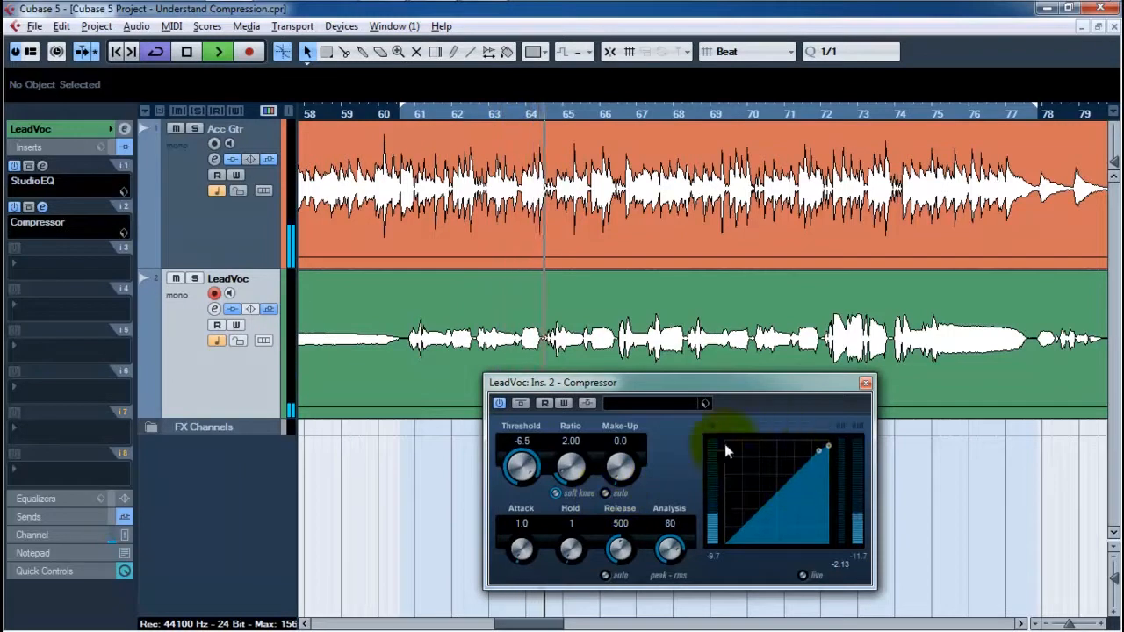
mouse_move(819, 449)
mouse_down()
mouse_move(842, 451)
mouse_move(820, 452)
mouse_up()
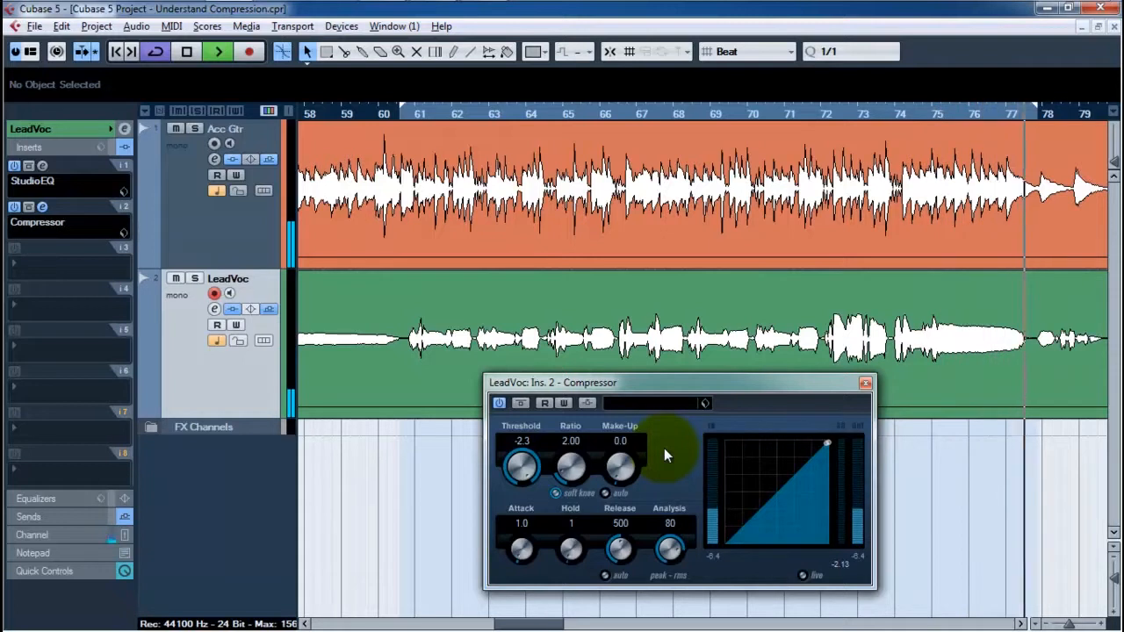
key(space)
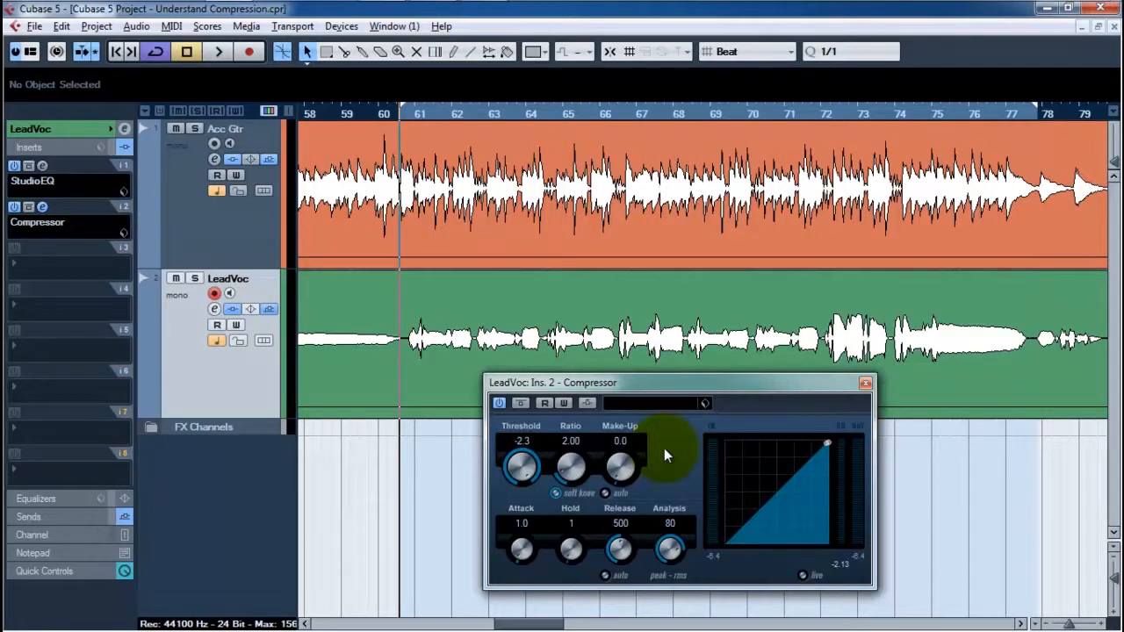
Step: With the loop playing, set the vocal compressor's threshold to -24.5 and ratio to 3.44
key(space)
drag(516, 466, 517, 520)
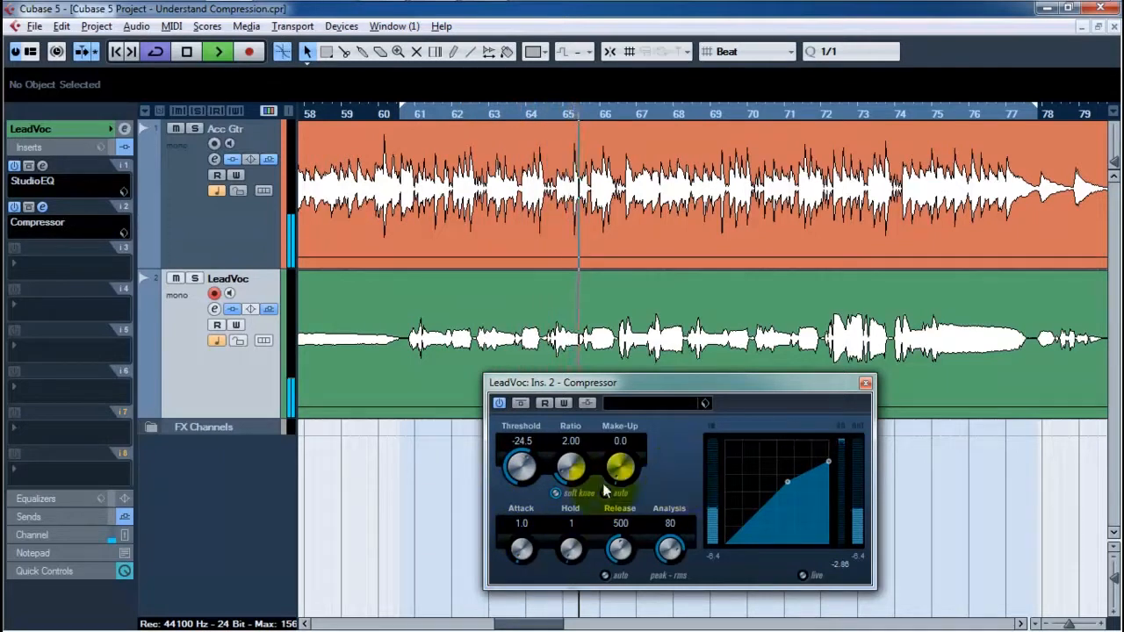
drag(568, 489, 568, 441)
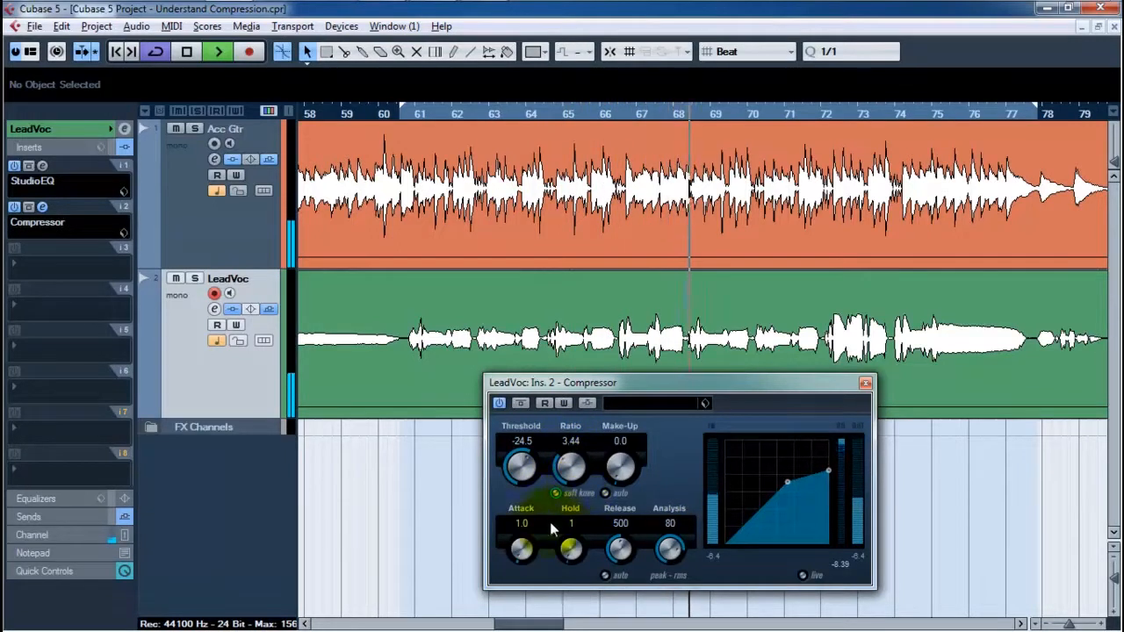
Step: Set the vocal compressor's attack to 16.5 and release to 45, and stop playback at the loop's end
drag(521, 549, 524, 530)
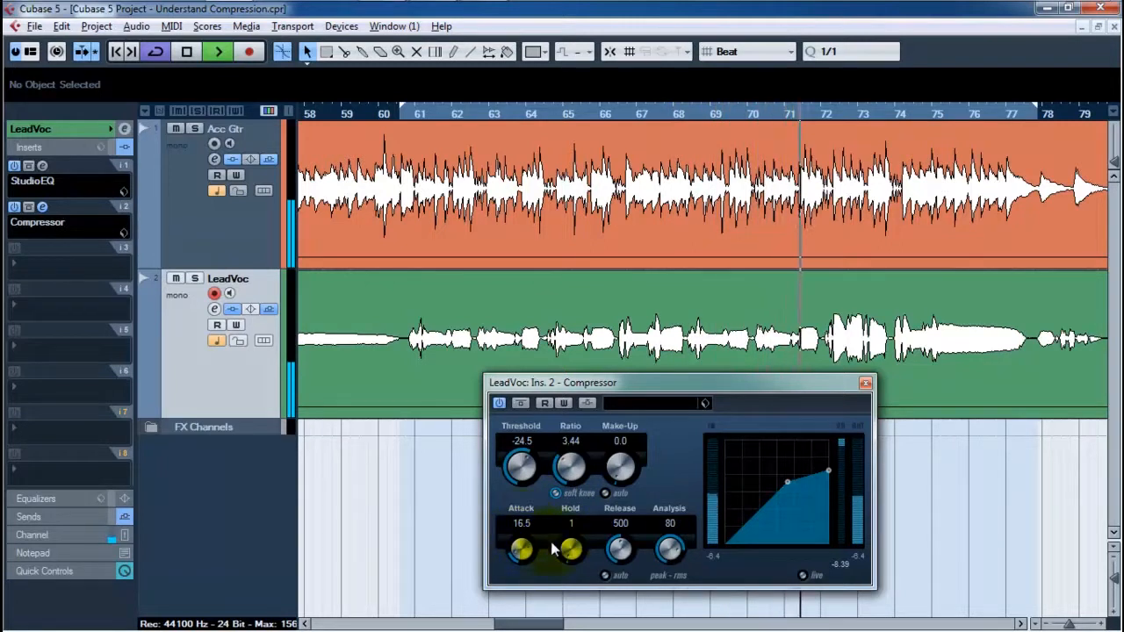
drag(617, 549, 613, 620)
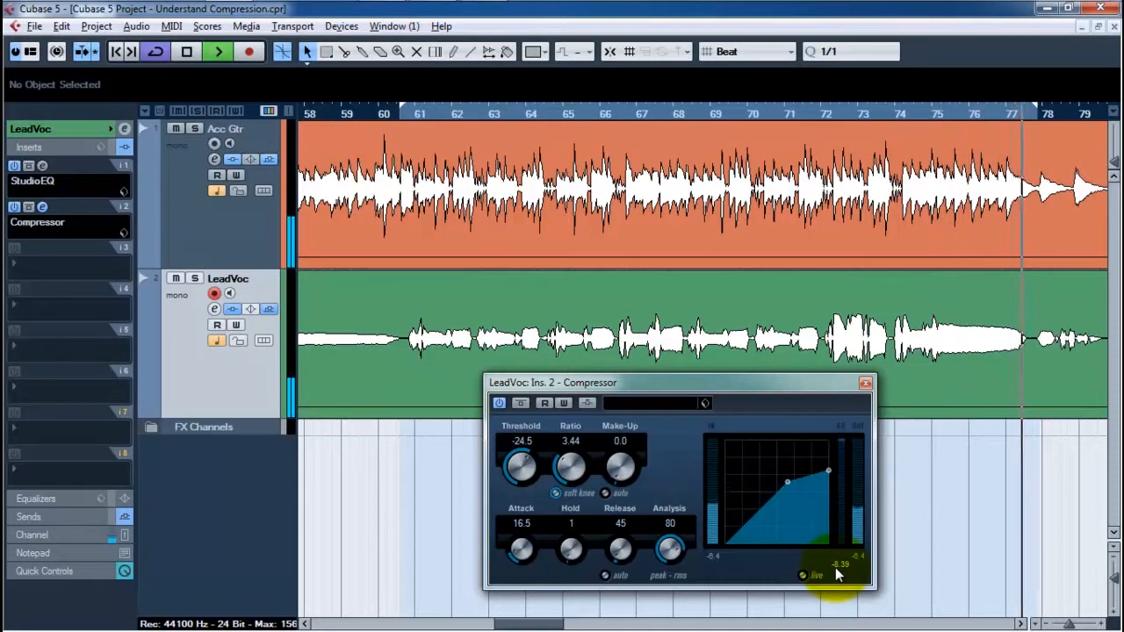
key(space)
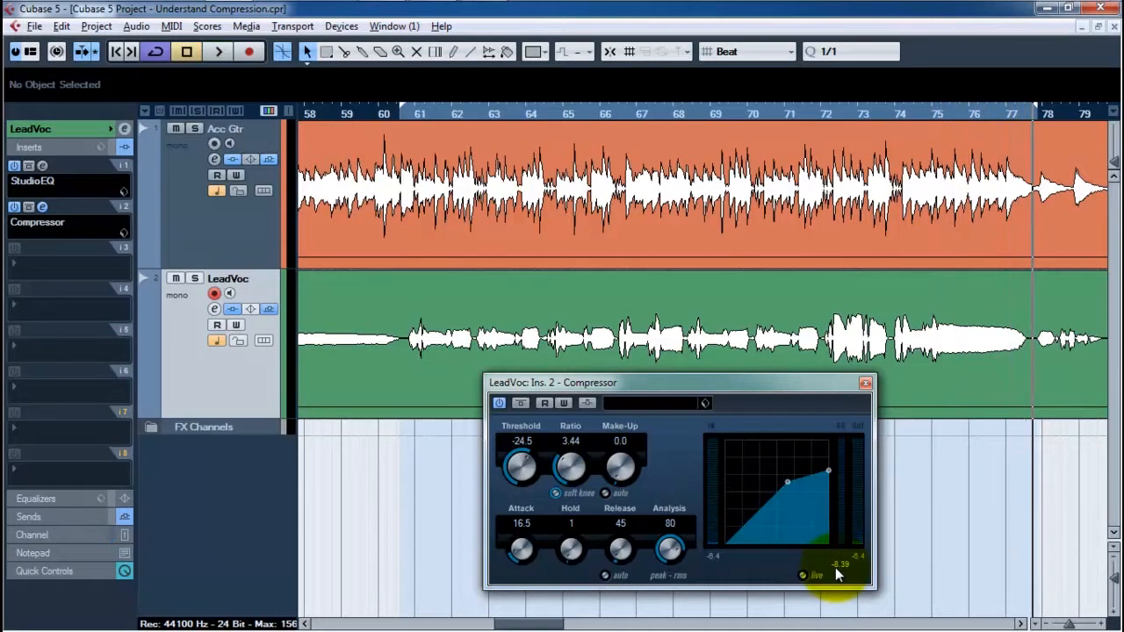
Step: Set the vocal compressor's make-up gain to 3.6 during playback, stop, and return the cursor to the loop start
key(space)
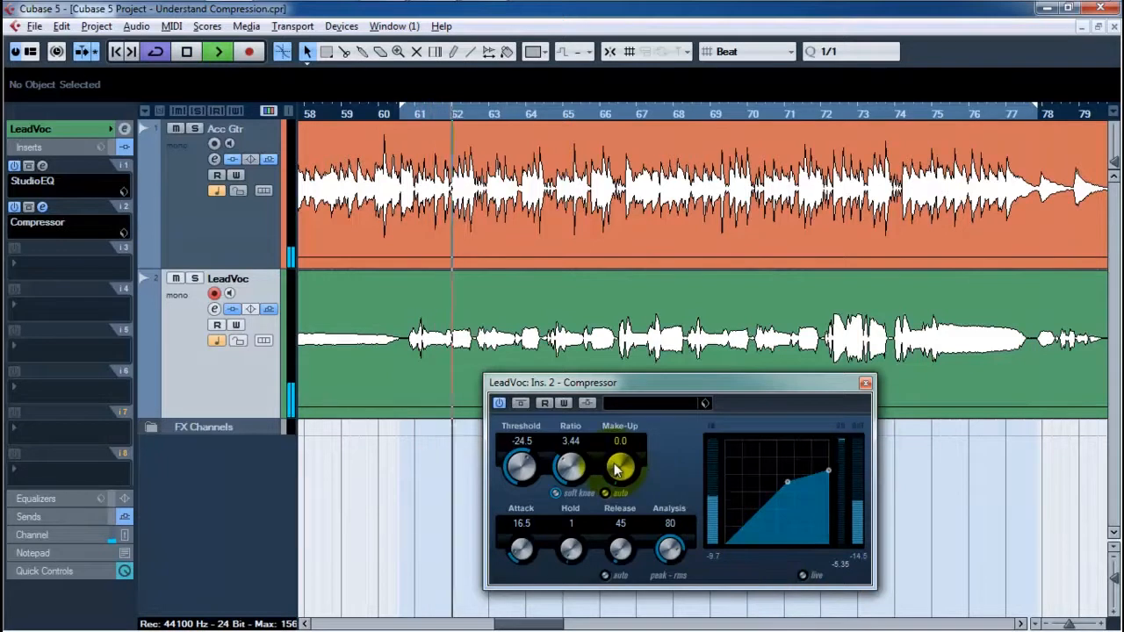
drag(617, 469, 618, 458)
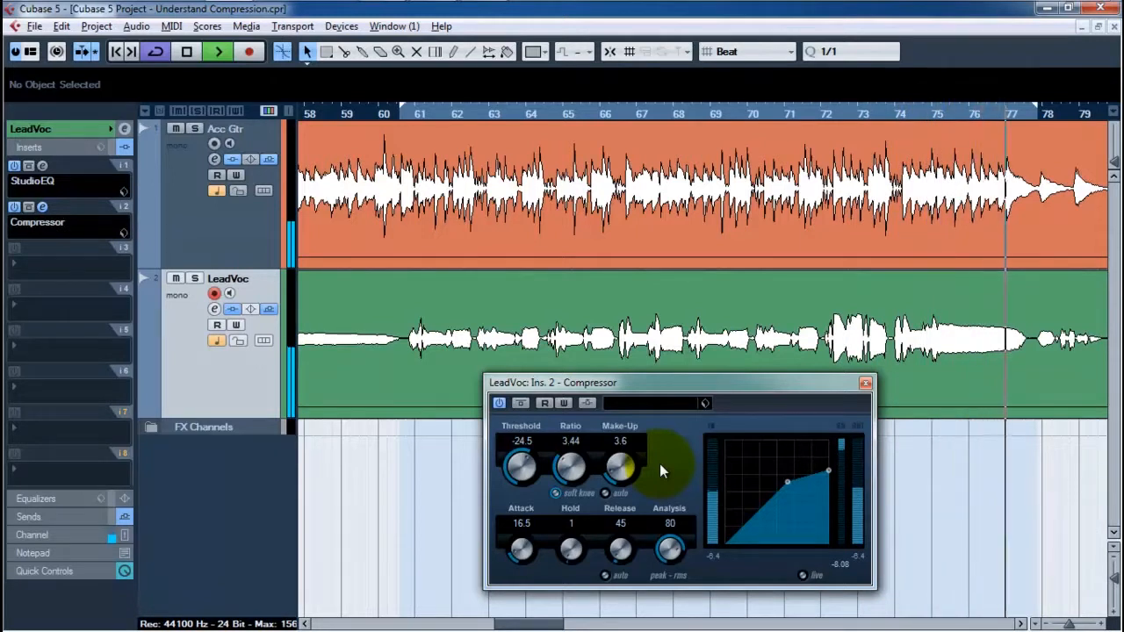
key(space)
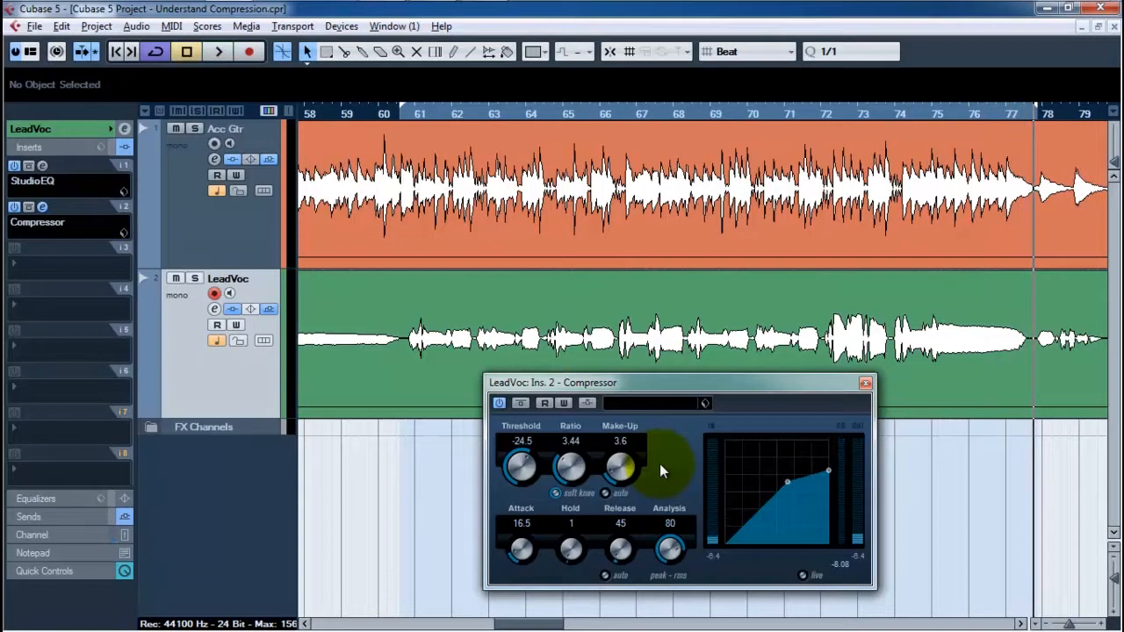
key(KP_1)
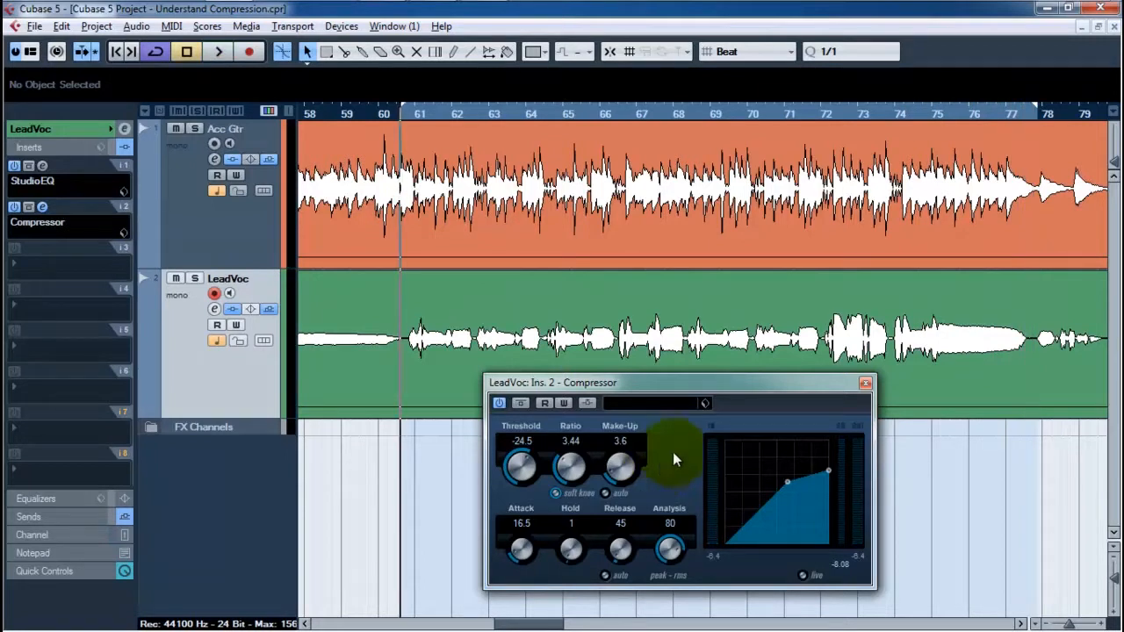
Step: Play the loop while toggling the vocal compressor's bypass on and off to compare both sounds, and stop with the compressor active
key(space)
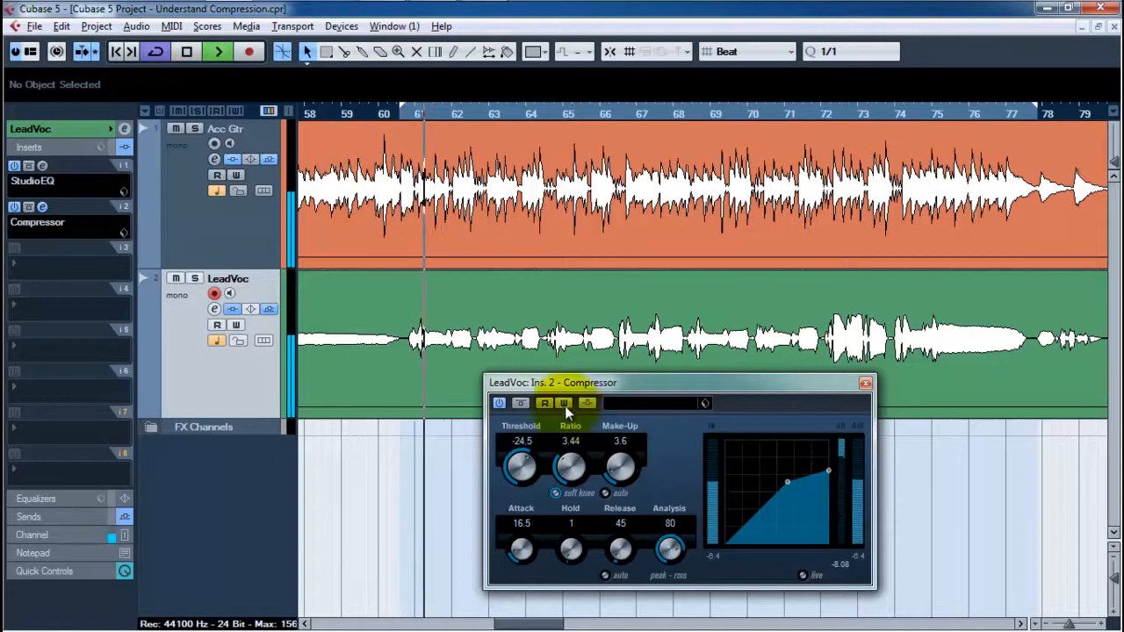
click(521, 403)
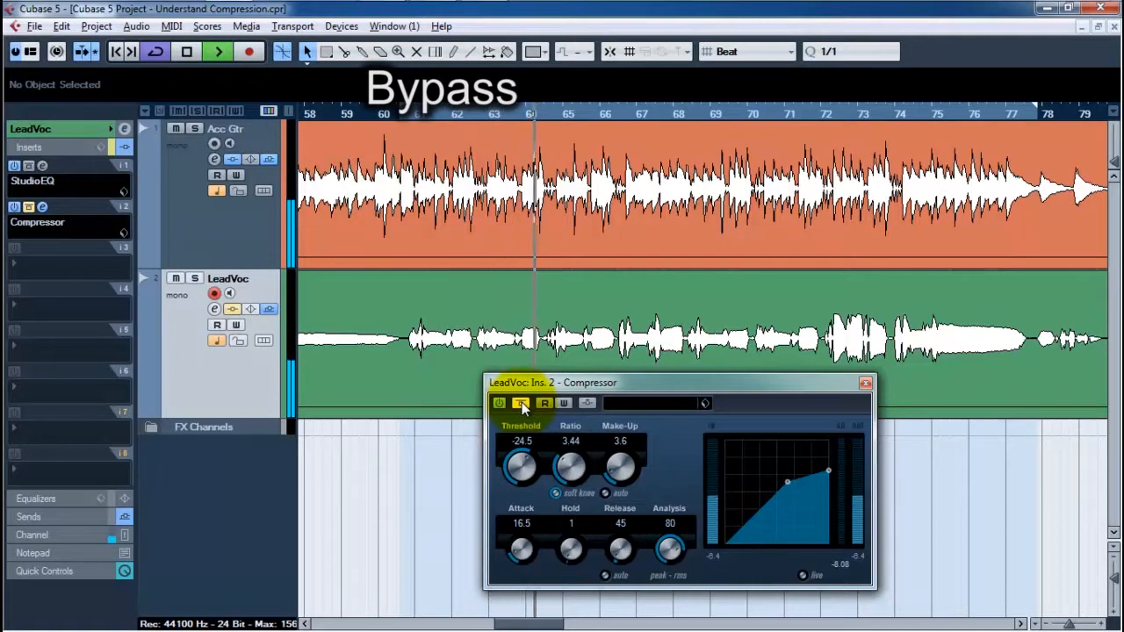
click(522, 403)
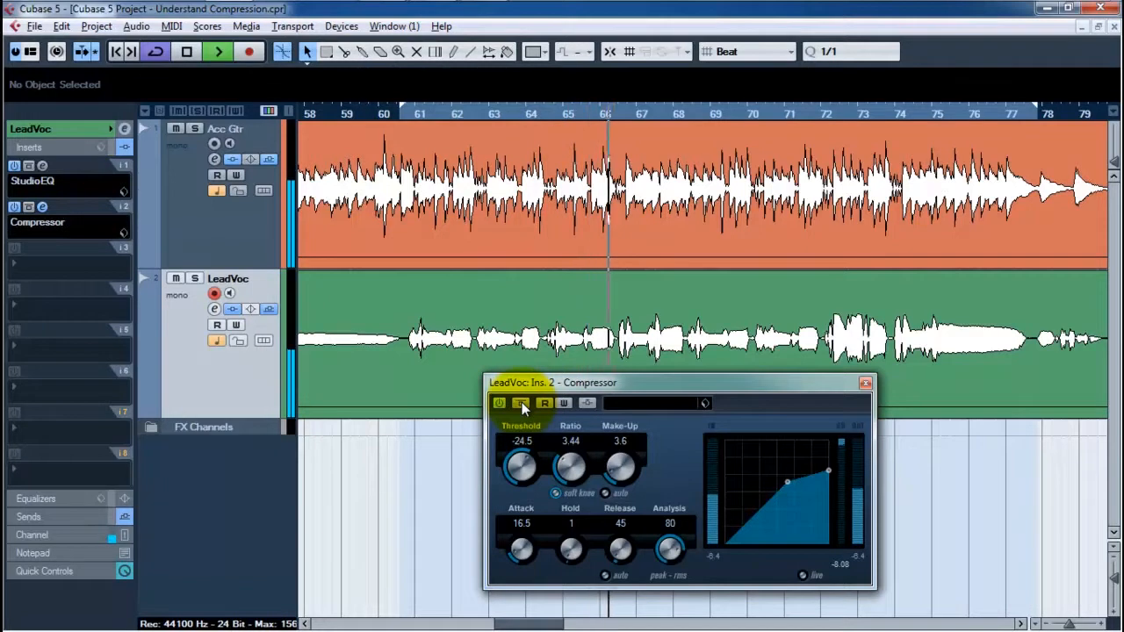
click(522, 403)
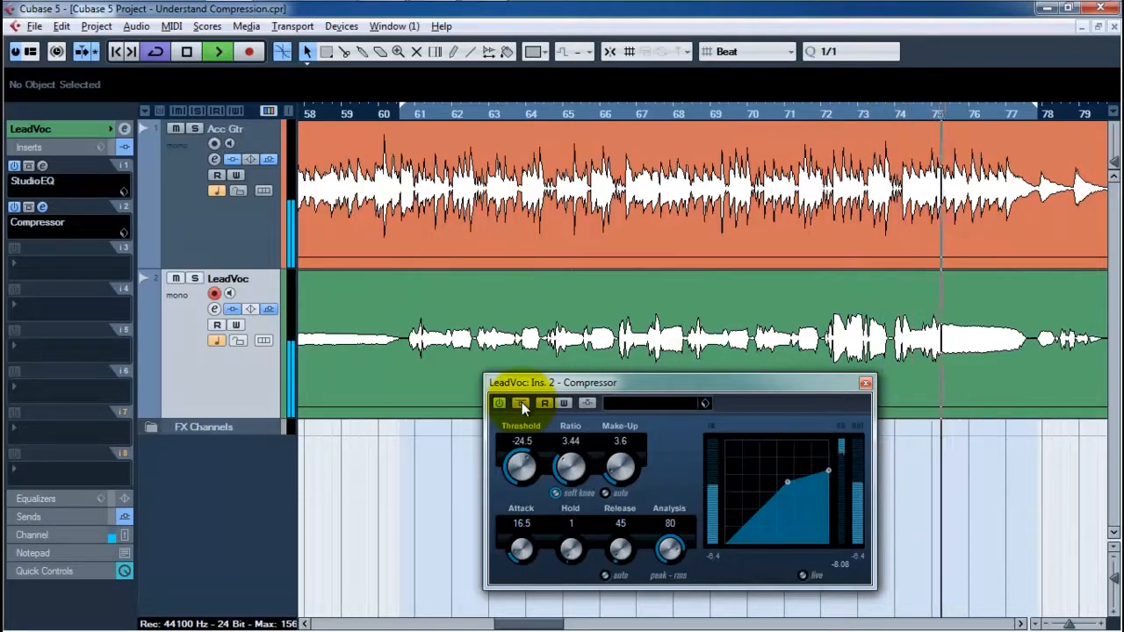
click(522, 402)
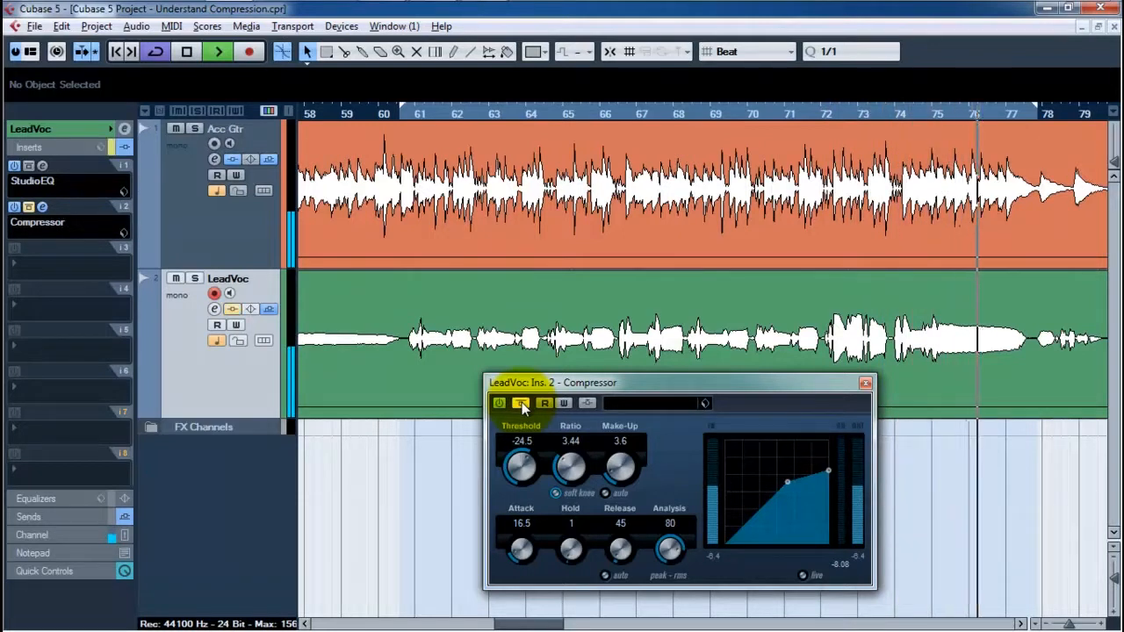
click(522, 403)
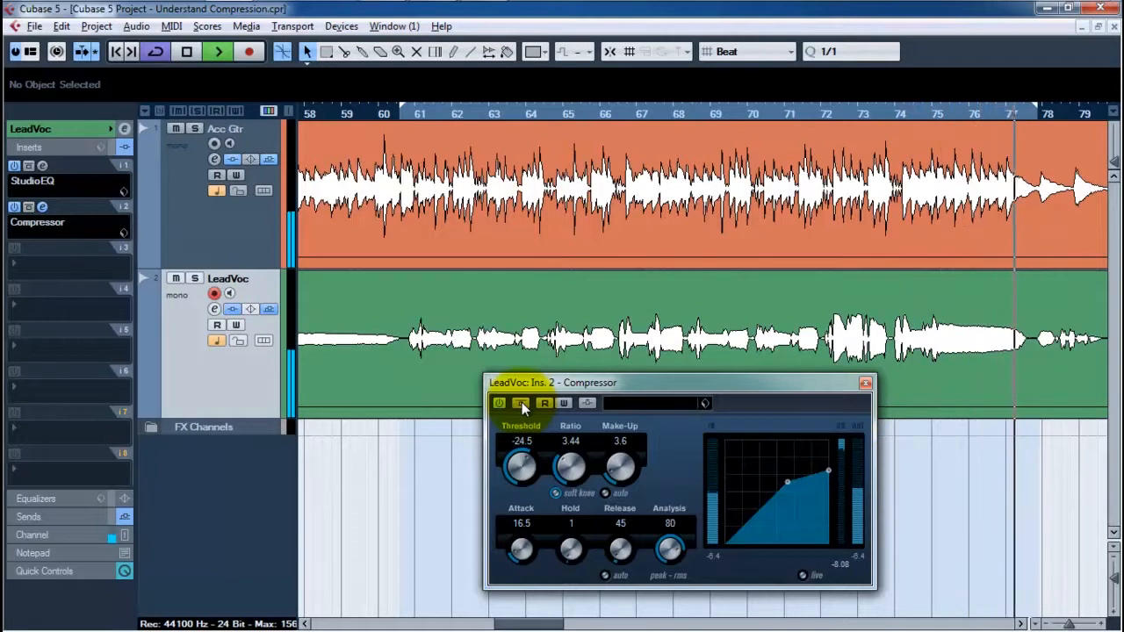
key(space)
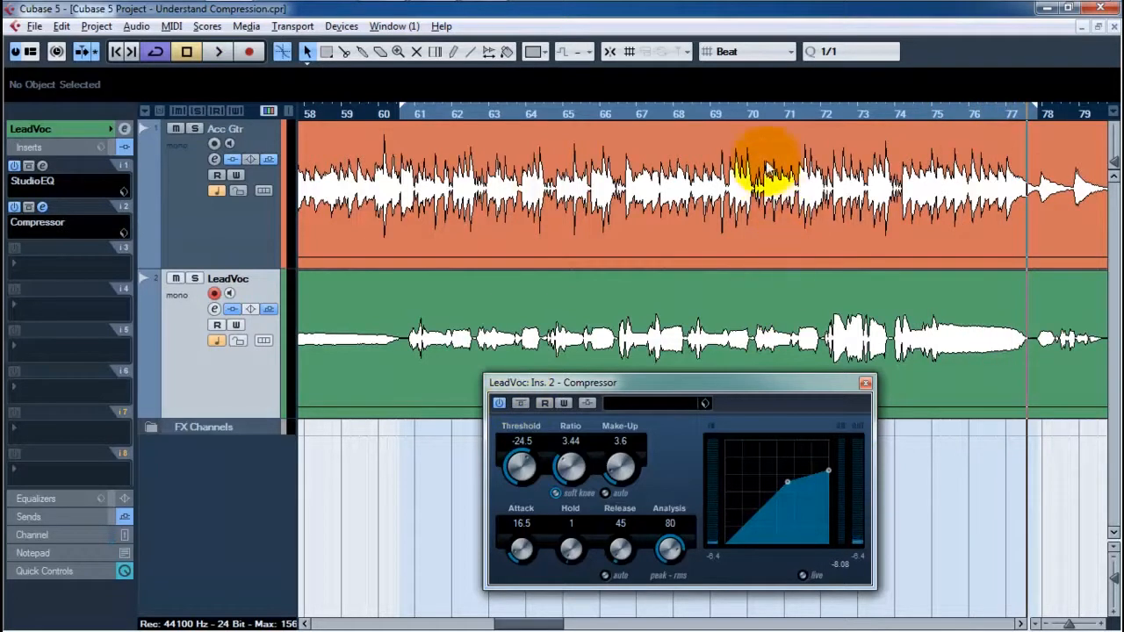
Step: Listen to the vocal passage from bar 70 with the compressor active, stop playback and return to bar 70
click(756, 113)
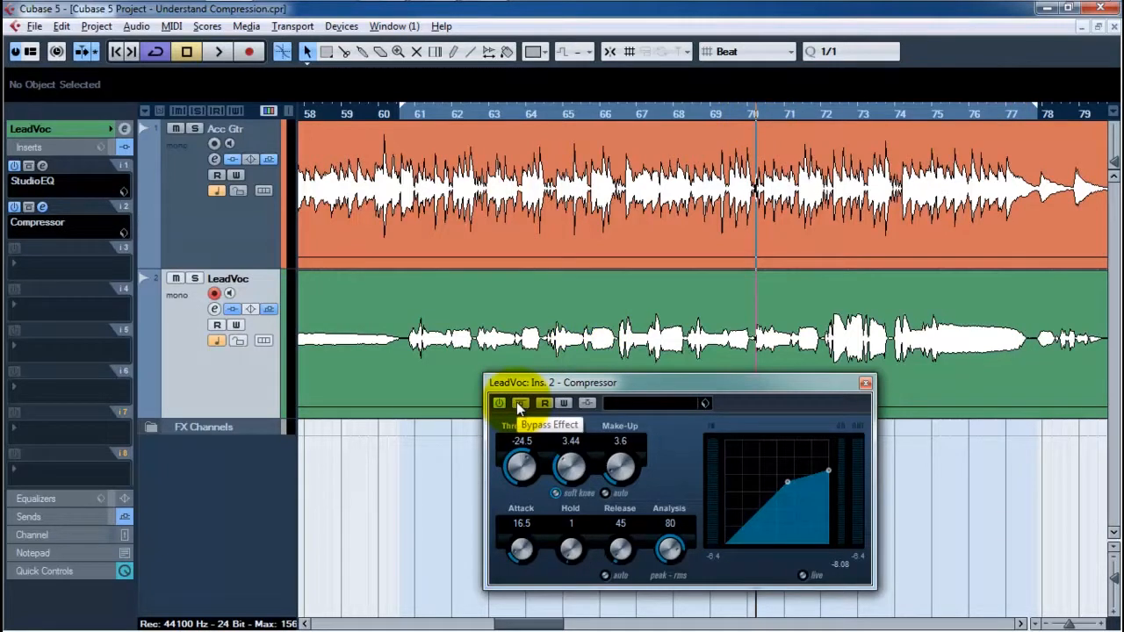
key(space)
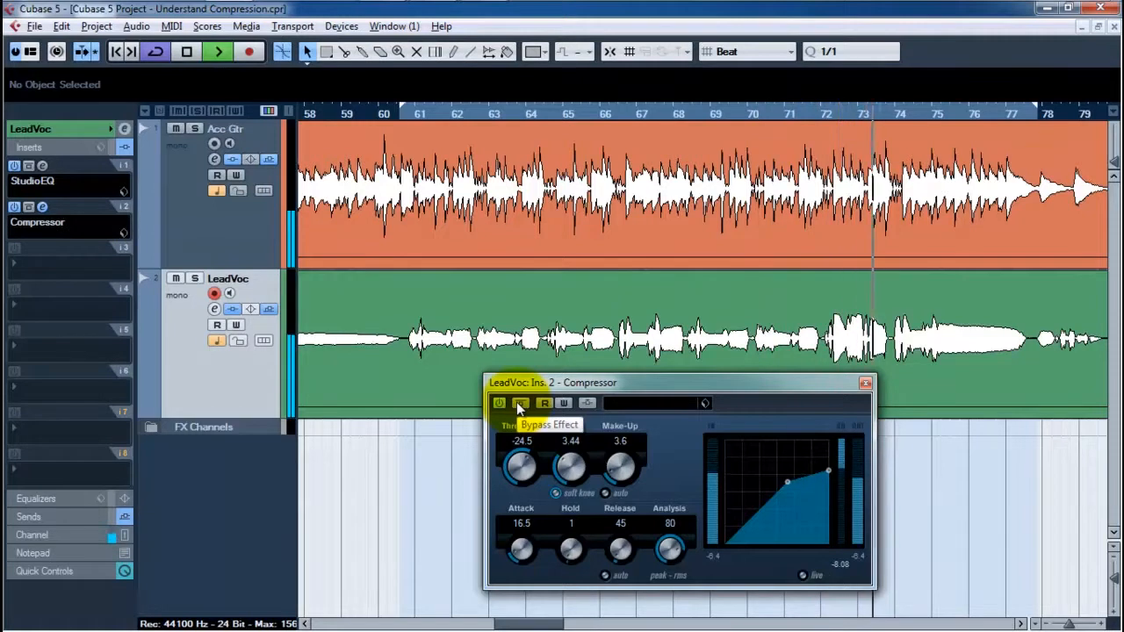
key(space)
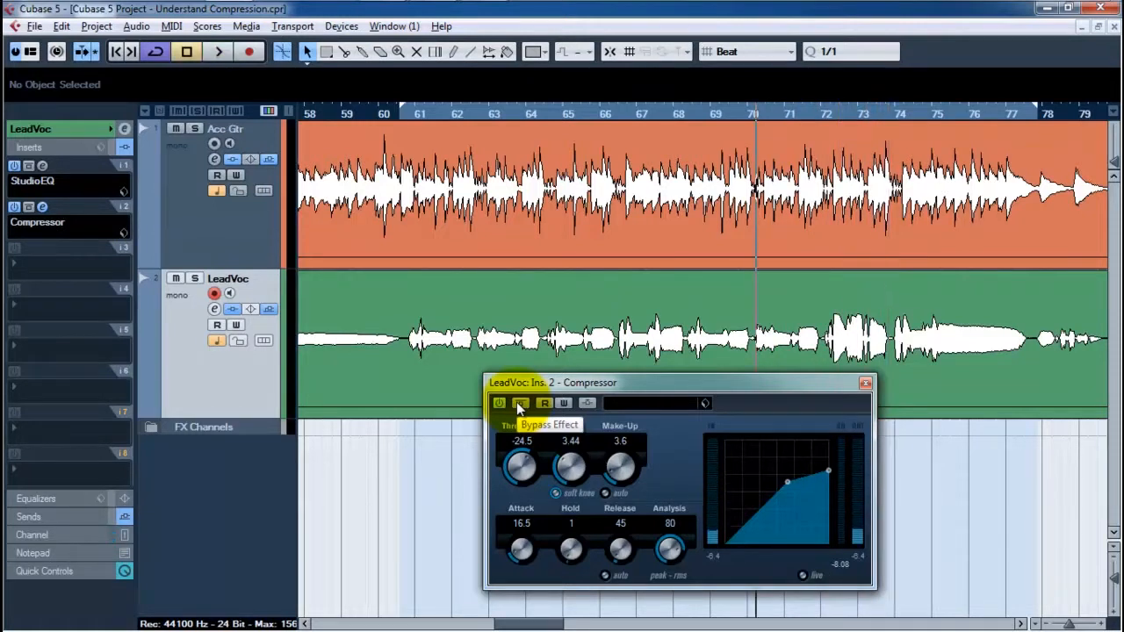
Step: Bypass the vocal compressor, listen to the passage from bar 70 uncompressed and stop playback
click(516, 402)
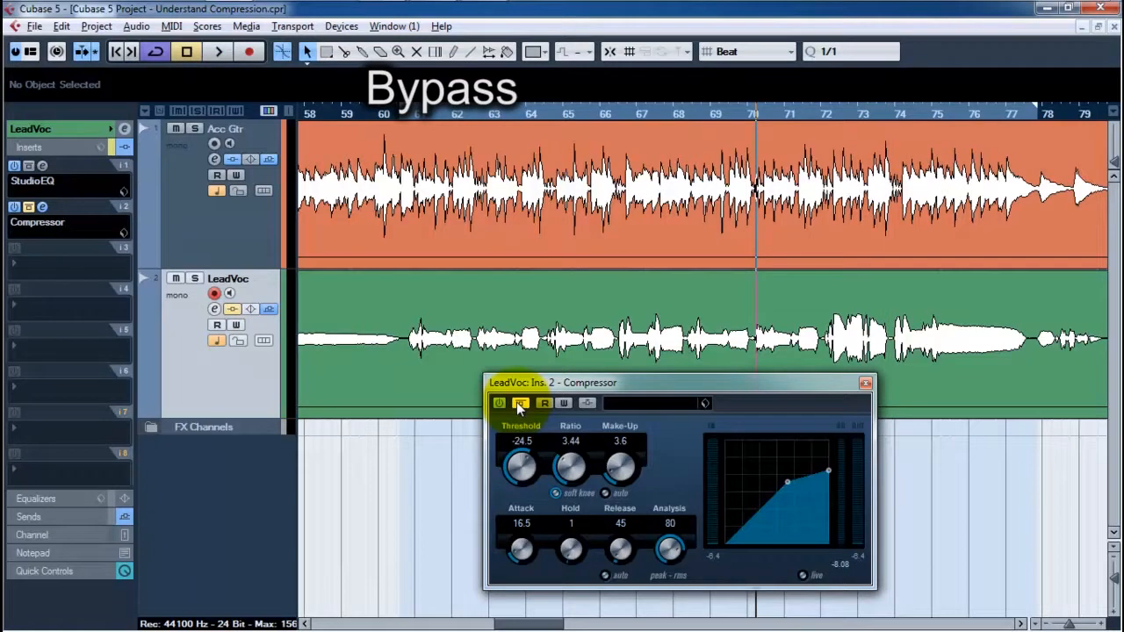
key(space)
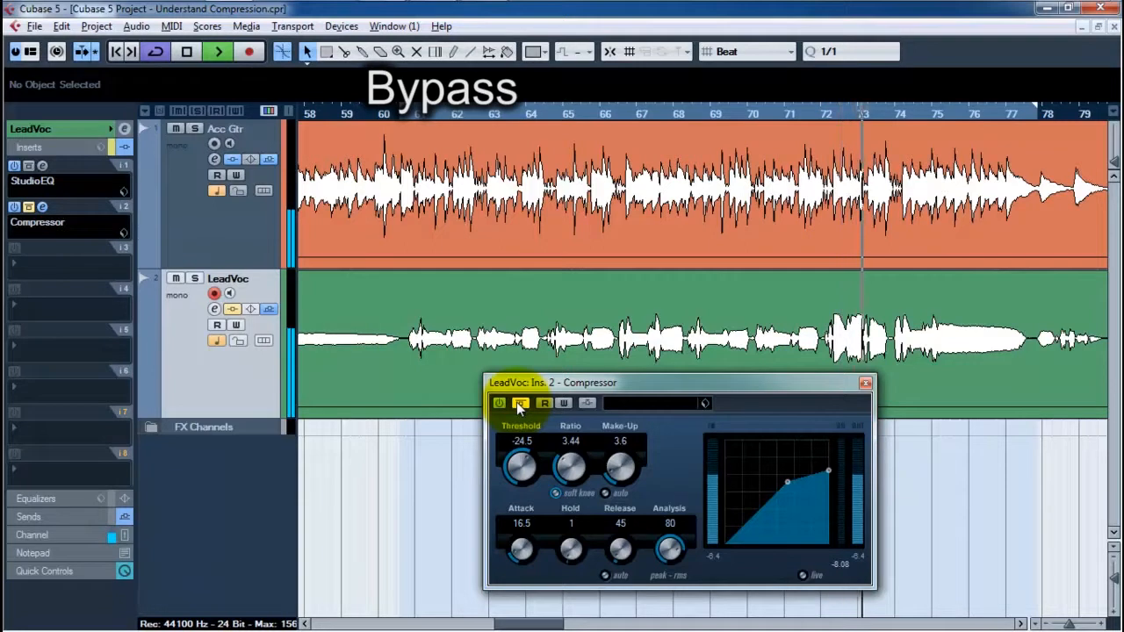
key(space)
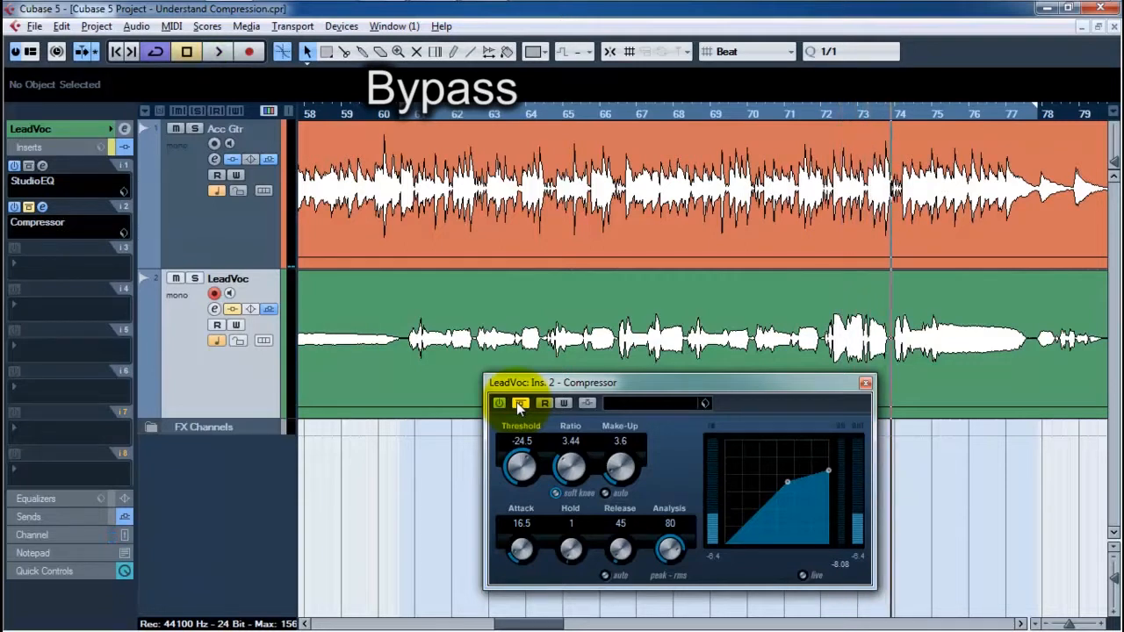